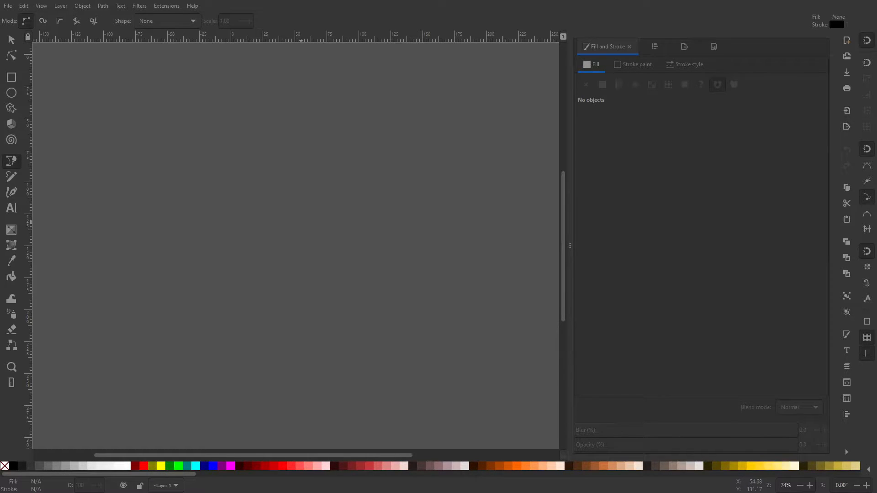
- Close all the docked dialogs, including Fill and Stroke, Align and Distribute, Export PNG Image and Document Properties, to free the canvas
{"action": "left_click", "coordinate": [575, 244]}
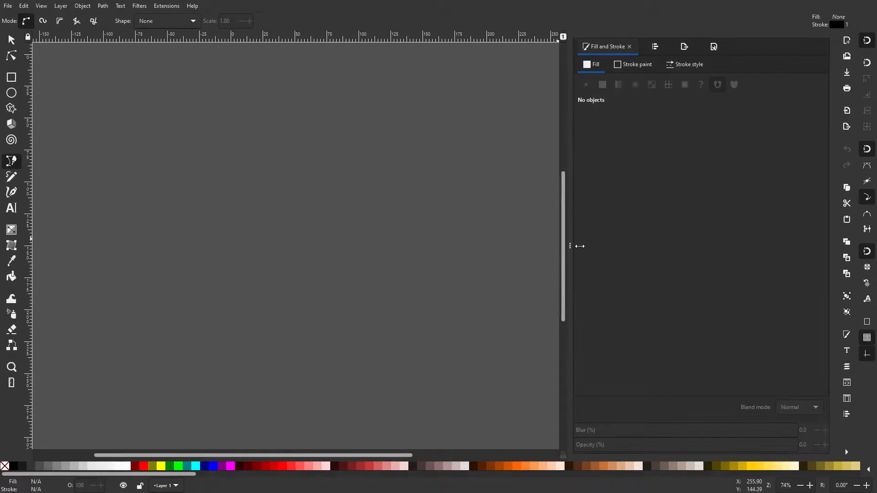
{"action": "mouse_move", "coordinate": [570, 242]}
{"action": "left_mouse_down"}
{"action": "mouse_move", "coordinate": [594, 247]}
{"action": "mouse_move", "coordinate": [574, 247]}
{"action": "left_mouse_up"}
{"action": "left_click", "coordinate": [629, 46]}
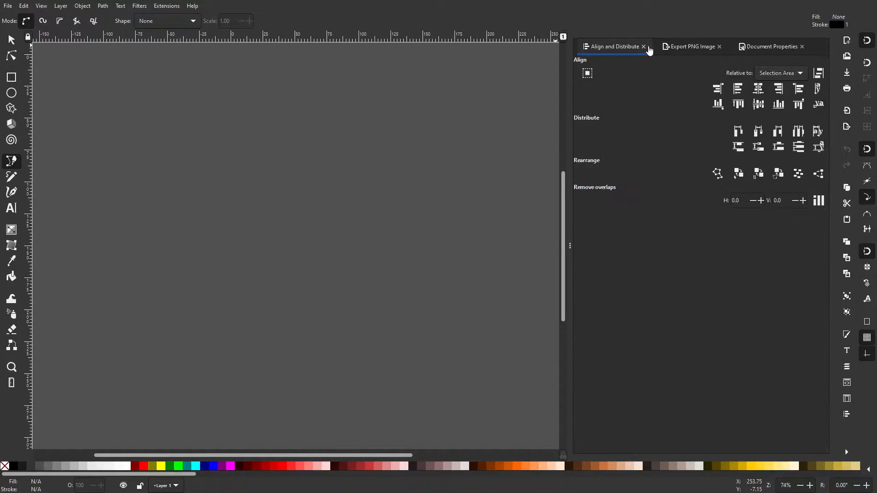
{"action": "left_click", "coordinate": [642, 47]}
{"action": "left_click", "coordinate": [640, 47]}
{"action": "left_click", "coordinate": [642, 46]}
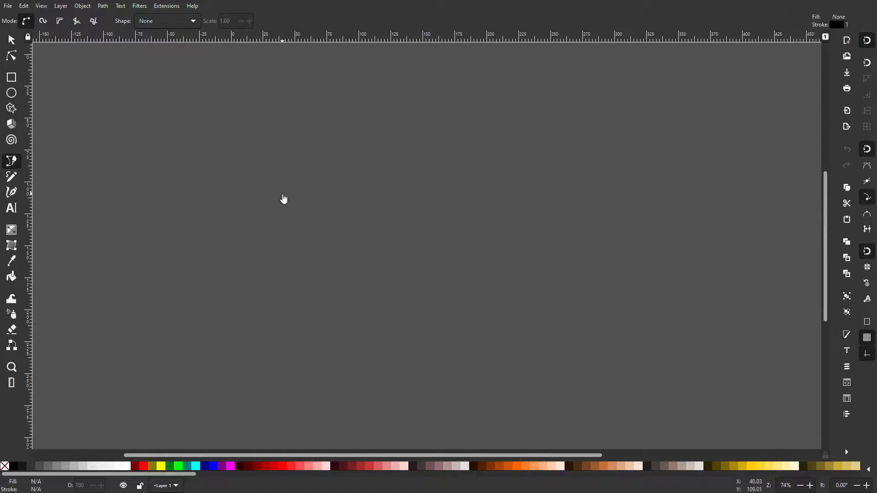
- Start a slanted letter R outline with the Pen tool, placing the top stroke's end, its underside, the stem's outer edge and the stem's base
{"action": "left_click", "coordinate": [11, 167]}
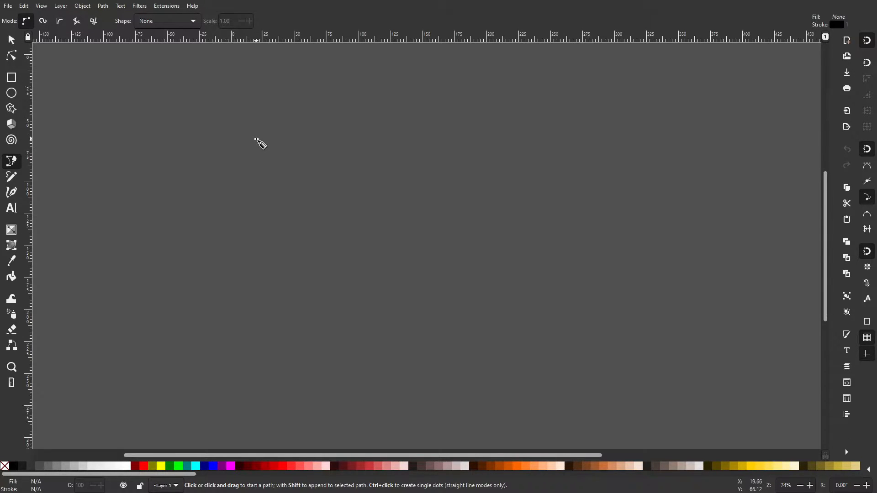
{"action": "left_click", "coordinate": [269, 113]}
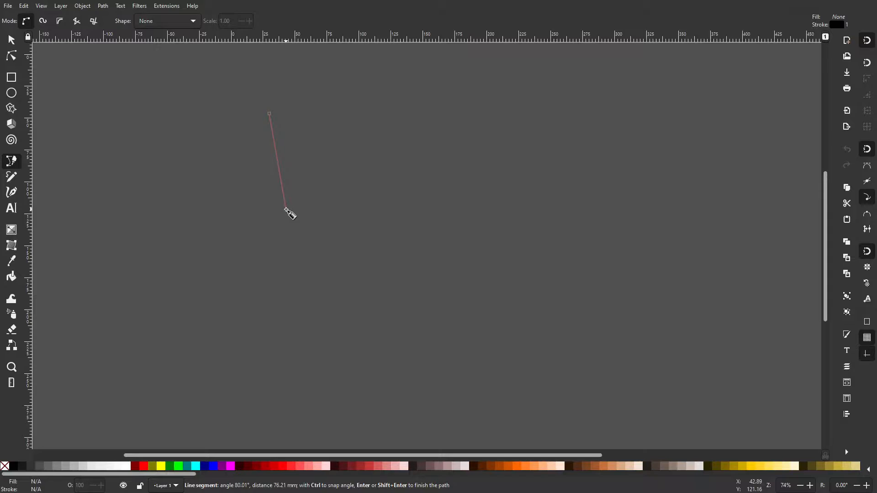
{"action": "scroll", "coordinate": [286, 208], "scroll_direction": "down", "scroll_amount": 2}
{"action": "left_click_drag", "start_coordinate": [286, 207], "coordinate": [285, 168]}
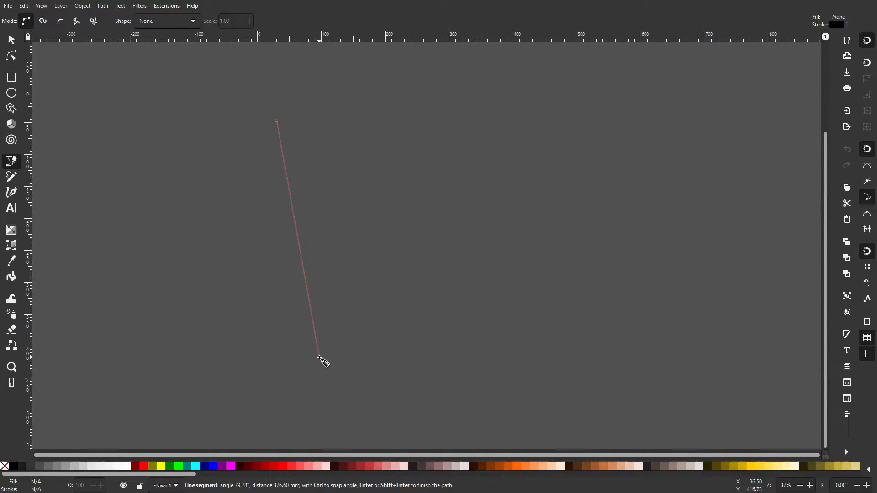
{"action": "left_click", "coordinate": [290, 198]}
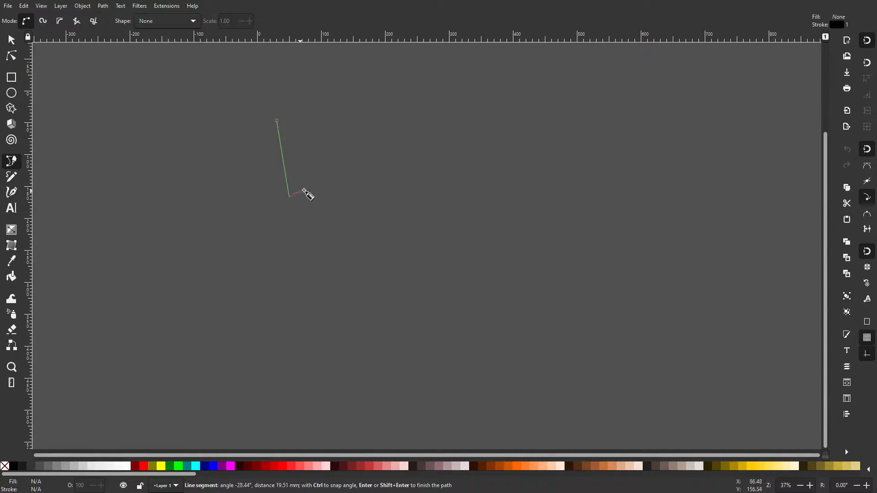
{"action": "left_click", "coordinate": [342, 187]}
{"action": "scroll", "coordinate": [338, 155], "scroll_direction": "down", "scroll_amount": 4}
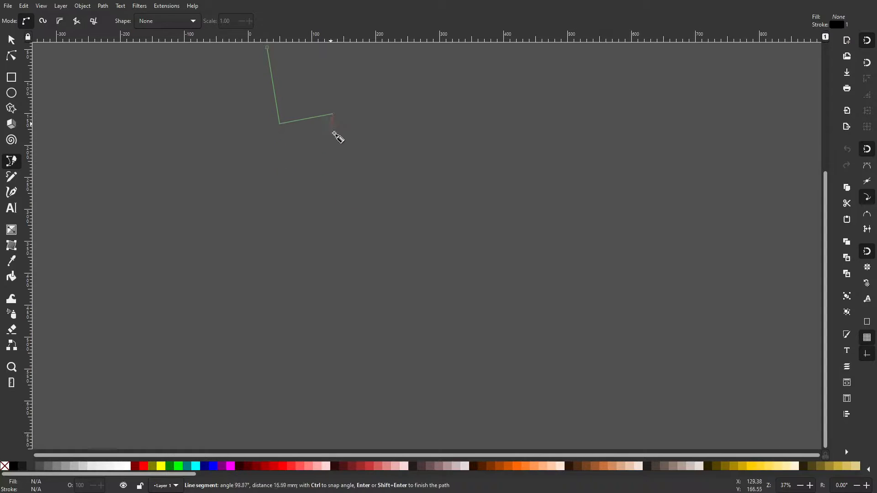
{"action": "left_click", "coordinate": [381, 439]}
{"action": "left_click", "coordinate": [497, 421]}
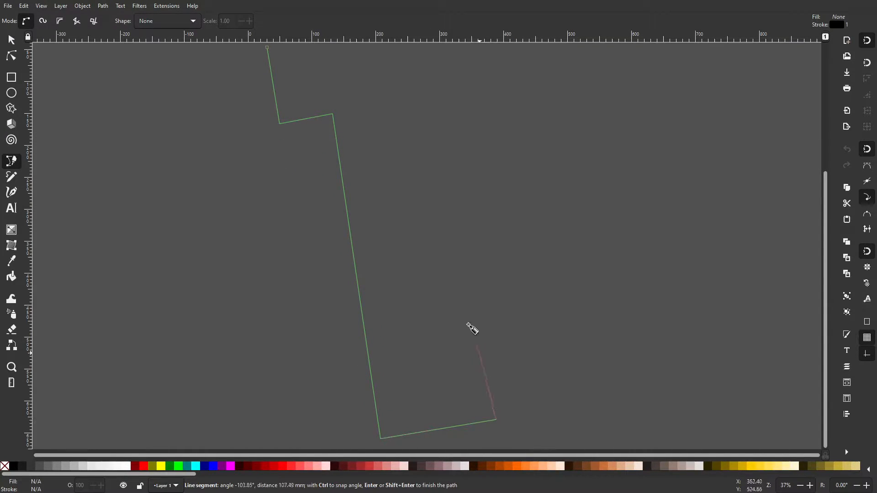
- Continue the R outline around a notch about 72 mm wide, the diagonal leg and a straight bowl edge, closing it at the start point
{"action": "left_click", "coordinate": [455, 242]}
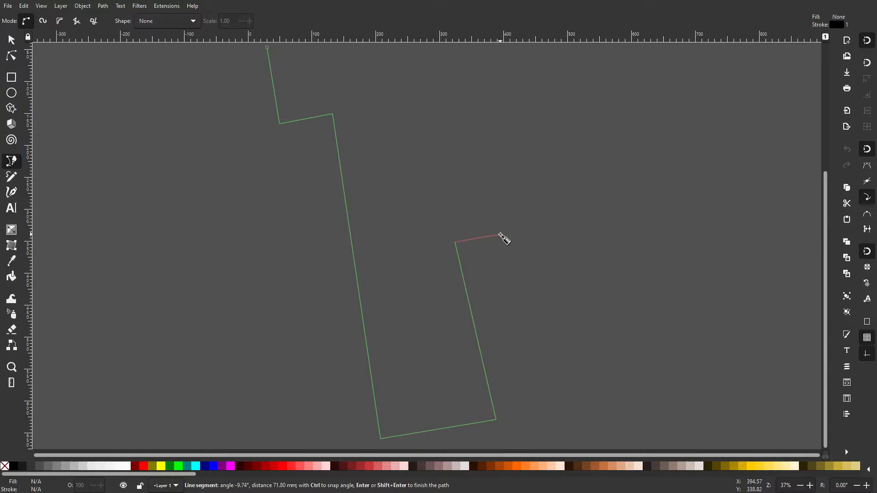
{"action": "left_click", "coordinate": [500, 235]}
{"action": "left_click", "coordinate": [615, 426]}
{"action": "left_click", "coordinate": [737, 323]}
{"action": "left_click", "coordinate": [565, 199]}
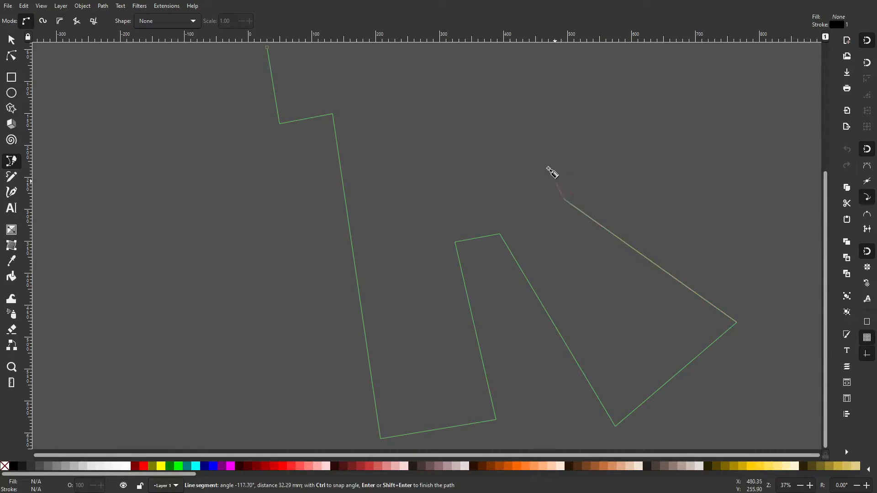
{"action": "left_click_drag", "start_coordinate": [546, 159], "coordinate": [607, 303]}
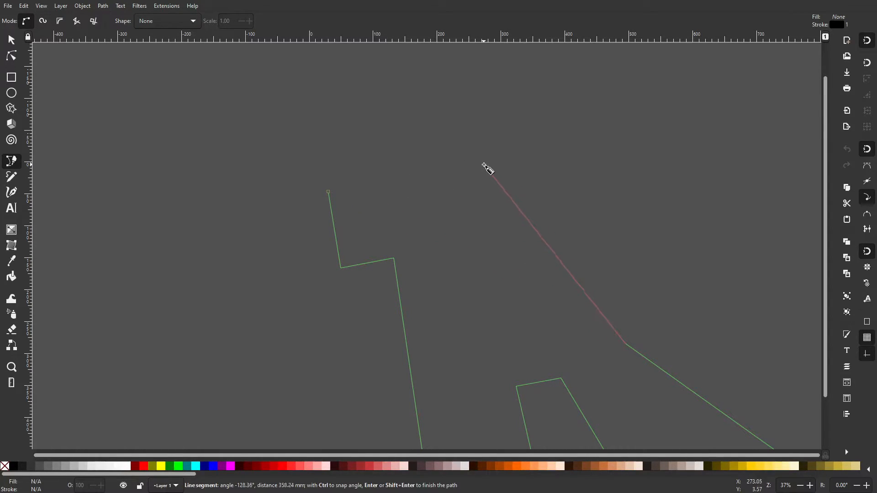
{"action": "left_click", "coordinate": [491, 159]}
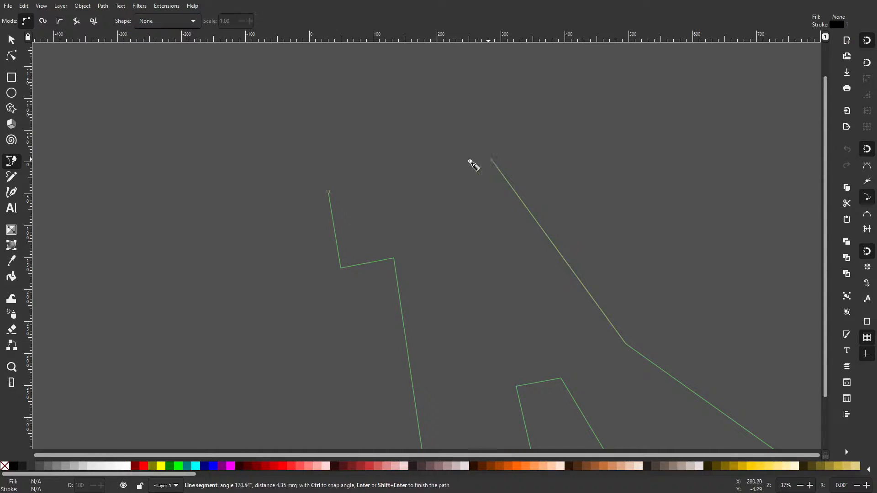
{"action": "left_click", "coordinate": [328, 192]}
- Bend the straight segment between the top stroke and the leg outward with the Node tool to form the R's rounded bowl
{"action": "scroll", "coordinate": [558, 117], "scroll_direction": "down", "scroll_amount": 4, "text": "ctrl"}
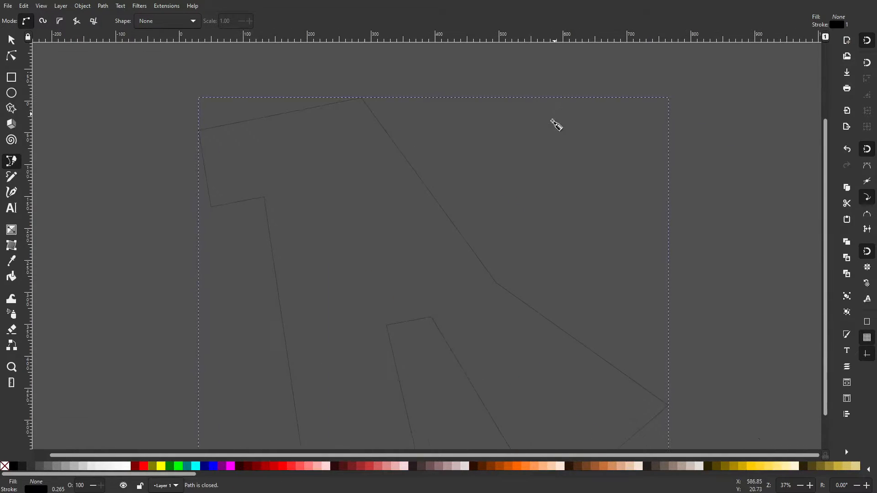
{"action": "scroll", "coordinate": [525, 220], "scroll_direction": "up", "scroll_amount": 4, "text": "ctrl"}
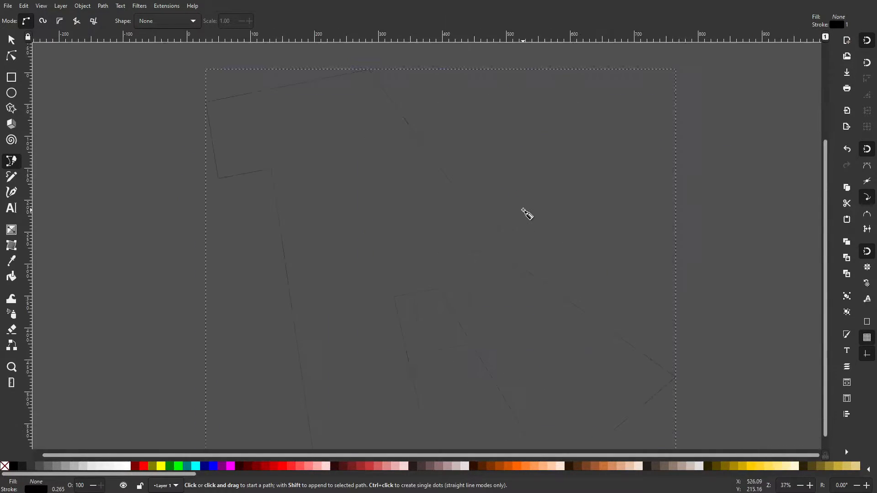
{"action": "scroll", "coordinate": [530, 166], "scroll_direction": "down", "scroll_amount": 2, "text": "ctrl"}
{"action": "scroll", "coordinate": [529, 201], "scroll_direction": "up", "scroll_amount": 2, "text": "ctrl"}
{"action": "scroll", "coordinate": [515, 183], "scroll_direction": "up", "scroll_amount": 2}
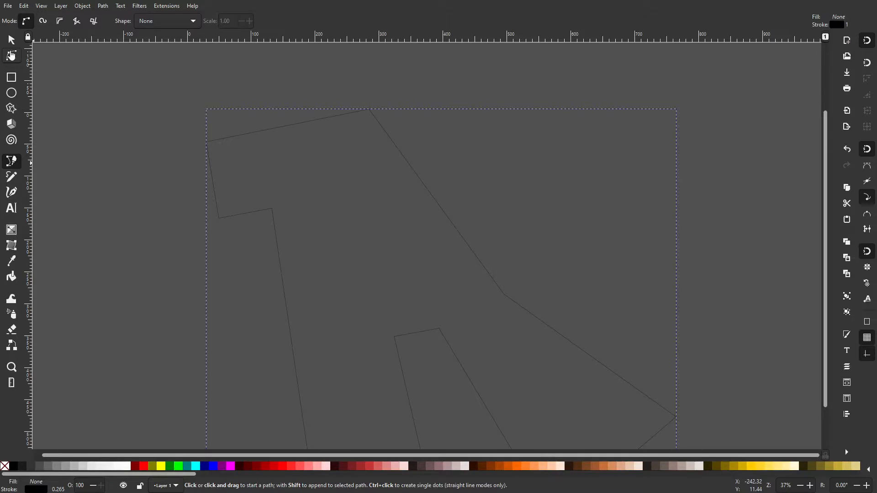
{"action": "left_click", "coordinate": [11, 55]}
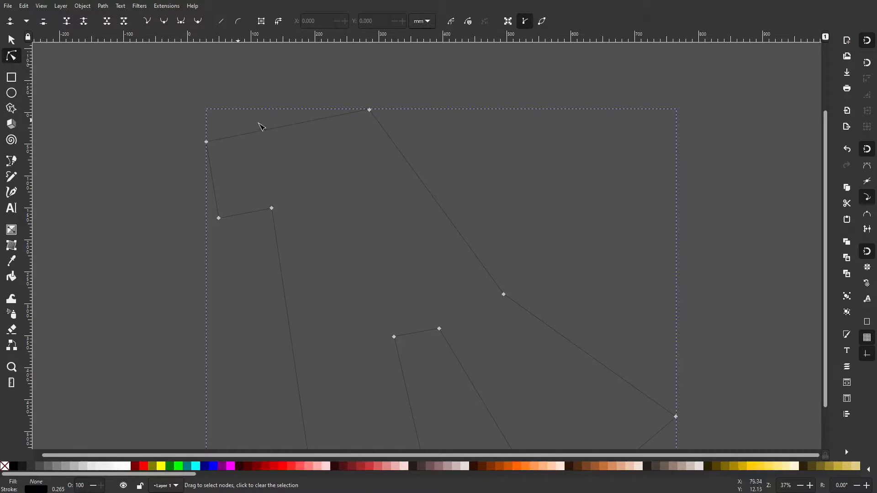
{"action": "left_click_drag", "start_coordinate": [430, 192], "coordinate": [589, 132]}
{"action": "left_click_drag", "start_coordinate": [552, 237], "coordinate": [541, 137]}
{"action": "left_click_drag", "start_coordinate": [533, 105], "coordinate": [530, 97]}
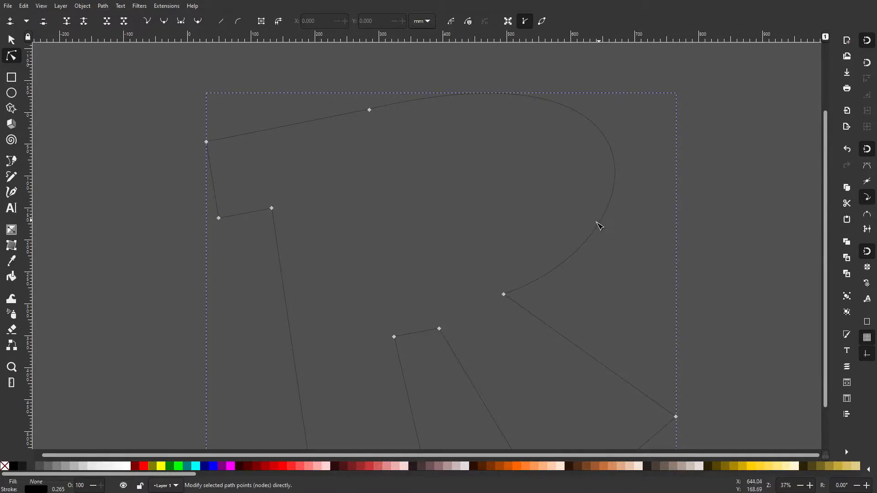
- Refine the bowl's curve by pulling its outer side slightly inward, and check the whole letter shape
{"action": "left_click_drag", "start_coordinate": [603, 237], "coordinate": [592, 239]}
{"action": "left_click_drag", "start_coordinate": [593, 147], "coordinate": [583, 150]}
{"action": "left_click", "coordinate": [613, 230]}
{"action": "scroll", "coordinate": [613, 231], "scroll_direction": "down", "scroll_amount": 6}
{"action": "scroll", "coordinate": [635, 241], "scroll_direction": "up", "scroll_amount": 4}
{"action": "scroll", "coordinate": [507, 225], "scroll_direction": "up", "scroll_amount": 2}
{"action": "scroll", "coordinate": [427, 222], "scroll_direction": "down", "scroll_amount": 2}
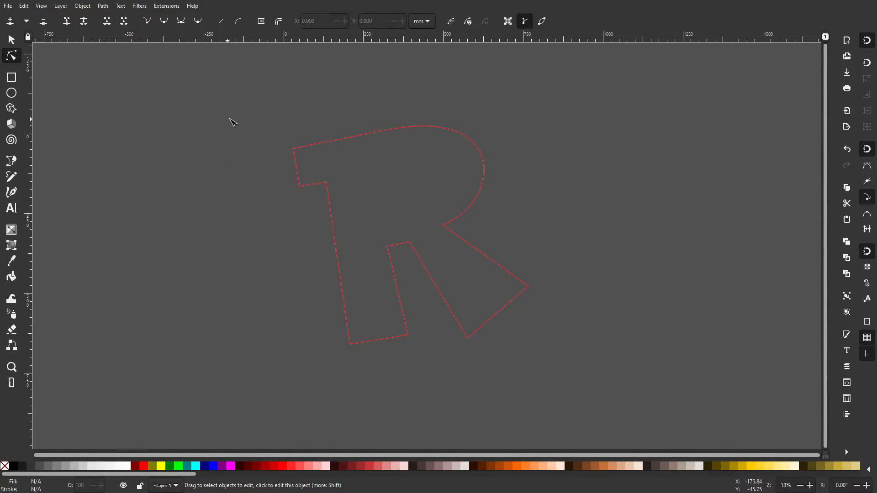
- Shift all the nodes of the R's stem and top stroke slightly right, and nudge the notch's inner corner and the bowl to match
{"action": "left_click", "coordinate": [297, 147]}
{"action": "left_click_drag", "start_coordinate": [235, 99], "coordinate": [406, 375]}
{"action": "left_click", "coordinate": [407, 335], "text": "shift"}
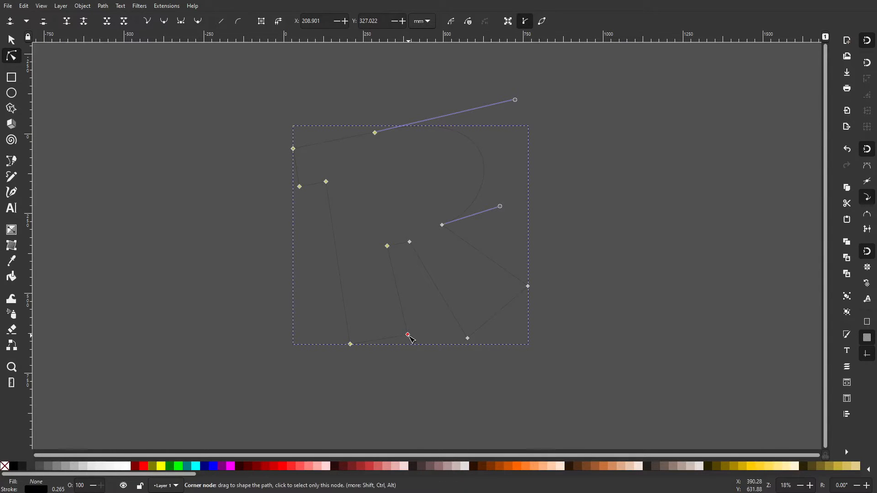
{"action": "left_click_drag", "start_coordinate": [409, 336], "coordinate": [419, 335]}
{"action": "left_click_drag", "start_coordinate": [410, 242], "coordinate": [415, 240]}
{"action": "left_click", "coordinate": [491, 155]}
{"action": "left_click_drag", "start_coordinate": [487, 154], "coordinate": [481, 154]}
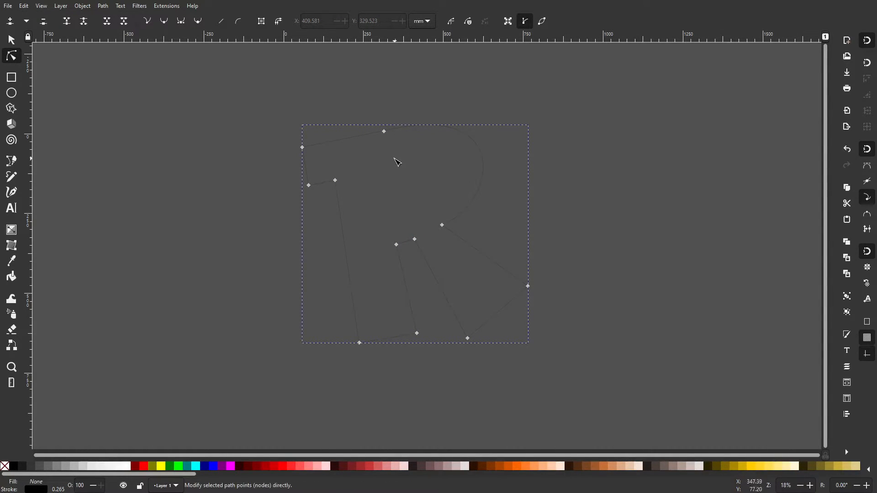
- Reposition the two corners at the free end of the R's top stroke to make that end longer and more slanted
{"action": "scroll", "coordinate": [398, 161], "scroll_direction": "up", "scroll_amount": 2}
{"action": "left_click_drag", "start_coordinate": [242, 231], "coordinate": [169, 102]}
{"action": "left_click_drag", "start_coordinate": [214, 133], "coordinate": [198, 140]}
{"action": "left_click", "coordinate": [222, 228]}
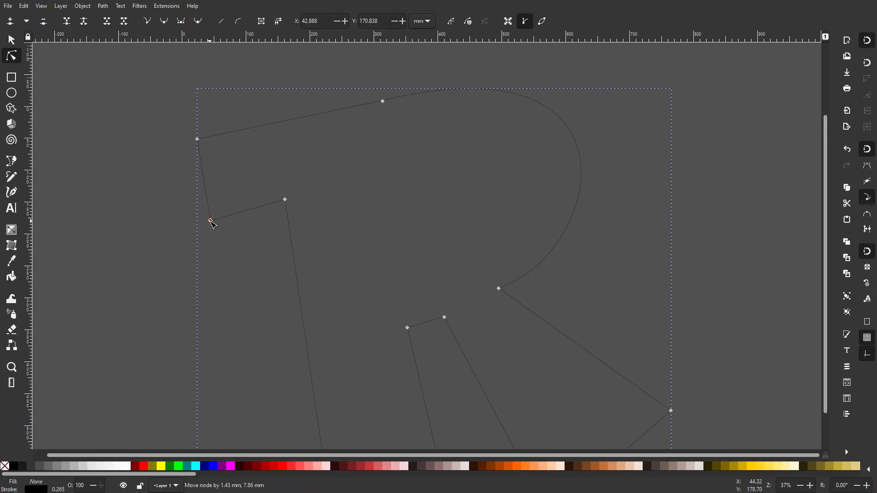
{"action": "left_click_drag", "start_coordinate": [197, 139], "coordinate": [194, 139]}
{"action": "scroll", "coordinate": [521, 97], "scroll_direction": "up", "scroll_amount": 4}
- Lower the curve handle of the bowl's upper node to a length of about 426 mm so the bowl flows from the top stroke
{"action": "mouse_move", "coordinate": [647, 115]}
{"action": "left_mouse_down"}
{"action": "mouse_move", "coordinate": [649, 143]}
{"action": "mouse_move", "coordinate": [650, 131]}
{"action": "left_mouse_up"}
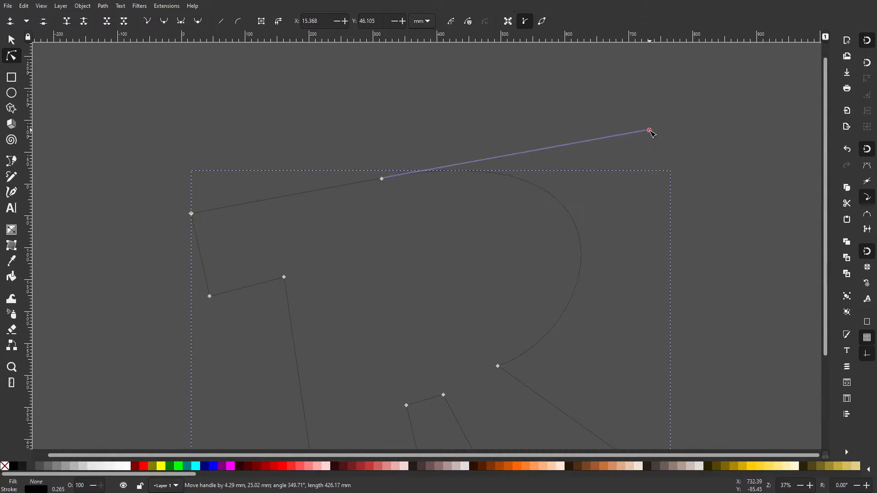
{"action": "scroll", "coordinate": [652, 208], "scroll_direction": "down", "scroll_amount": 2, "text": "ctrl"}
{"action": "left_click", "coordinate": [671, 188]}
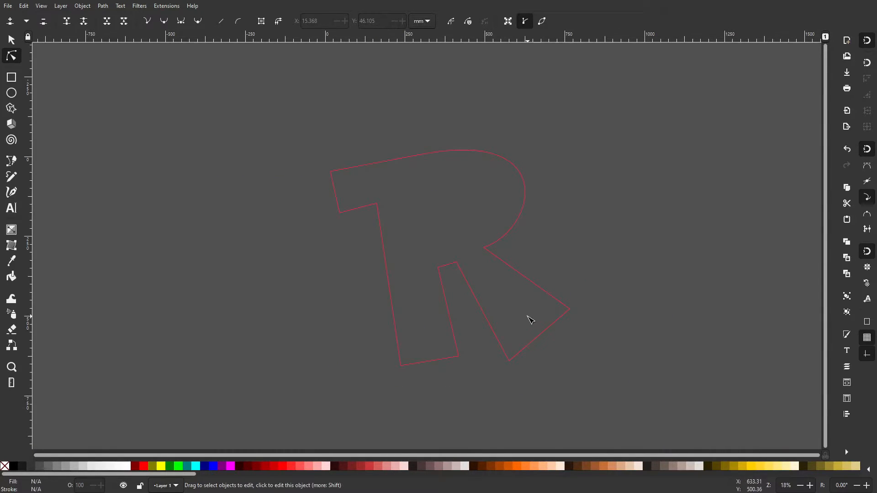
- Narrow the R's stem by moving its inner edge nodes left, and raise the notch's corner beside the diagonal leg
{"action": "scroll", "coordinate": [507, 292], "scroll_direction": "up", "scroll_amount": 2, "text": "ctrl"}
{"action": "scroll", "coordinate": [369, 296], "scroll_direction": "down", "scroll_amount": 4}
{"action": "scroll", "coordinate": [348, 210], "scroll_direction": "left", "scroll_amount": 2}
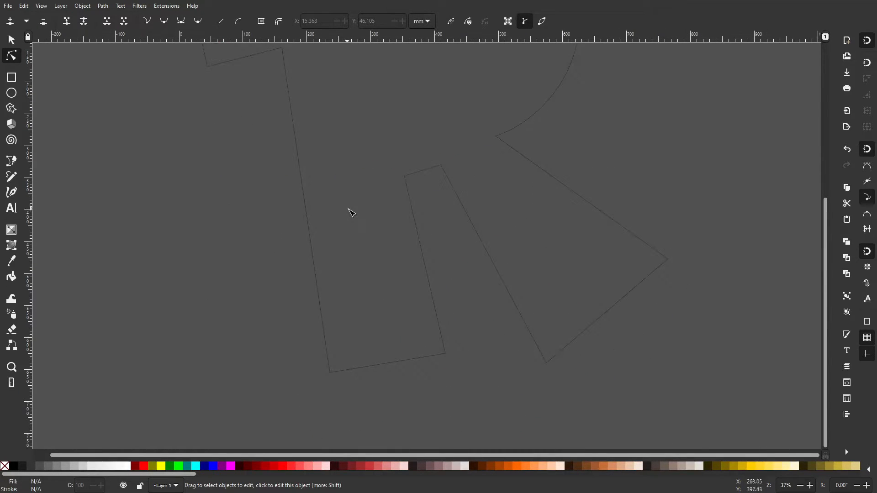
{"action": "left_click", "coordinate": [410, 182]}
{"action": "left_click", "coordinate": [446, 353]}
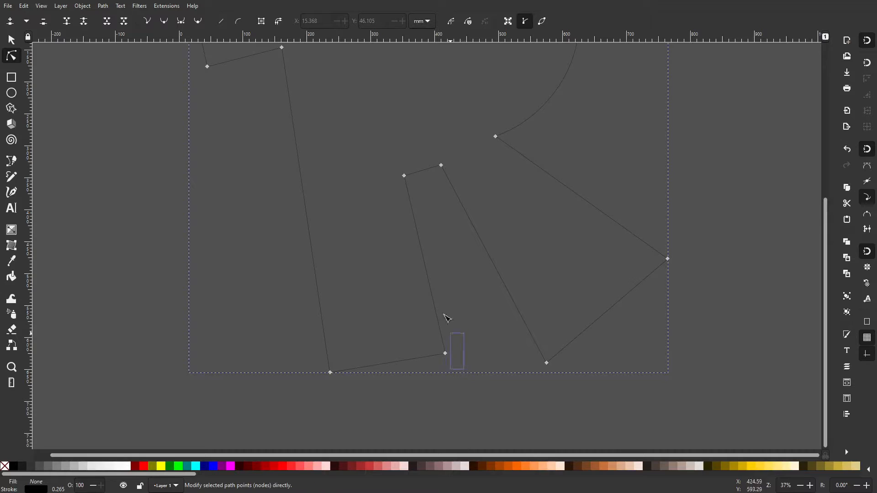
{"action": "left_click_drag", "start_coordinate": [379, 156], "coordinate": [425, 203]}
{"action": "mouse_move", "coordinate": [404, 175]}
{"action": "left_mouse_down"}
{"action": "mouse_move", "coordinate": [385, 178]}
{"action": "mouse_move", "coordinate": [441, 161]}
{"action": "left_mouse_up"}
{"action": "scroll", "coordinate": [631, 217], "scroll_direction": "down", "scroll_amount": 2}
{"action": "scroll", "coordinate": [603, 274], "scroll_direction": "up", "scroll_amount": 2}
- Try to bend the end edge of the R's diagonal leg outward into a curve
{"action": "left_click_drag", "start_coordinate": [589, 322], "coordinate": [609, 340]}
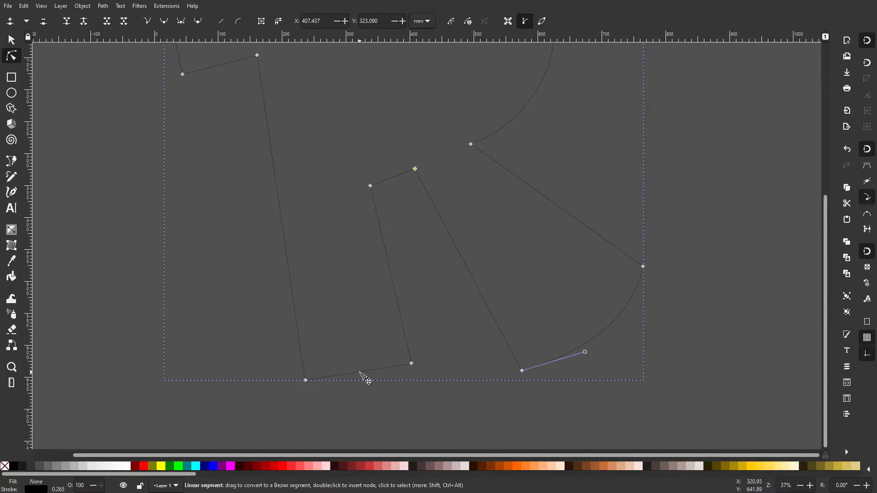
{"action": "key", "text": "ctrl+z"}
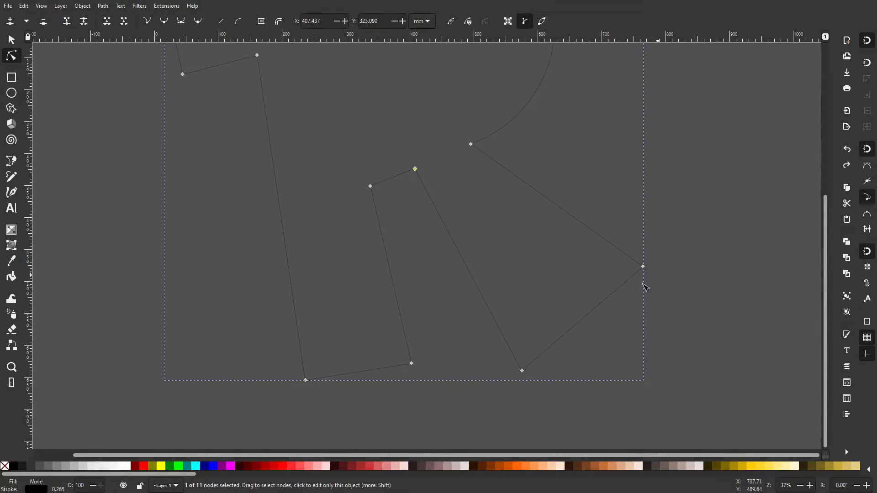
{"action": "scroll", "coordinate": [551, 247], "scroll_direction": "down", "scroll_amount": 2}
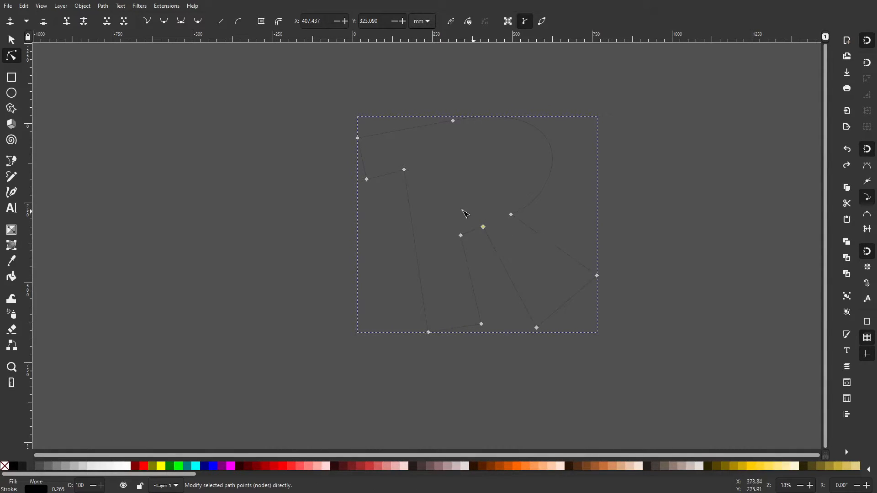
{"action": "left_click", "coordinate": [12, 77]}
{"action": "left_click", "coordinate": [11, 55]}
{"action": "left_click", "coordinate": [143, 97]}
{"action": "scroll", "coordinate": [557, 209], "scroll_direction": "down", "scroll_amount": 8}
{"action": "scroll", "coordinate": [531, 186], "scroll_direction": "up", "scroll_amount": 10}
{"action": "left_click_drag", "start_coordinate": [321, 185], "coordinate": [450, 227]}
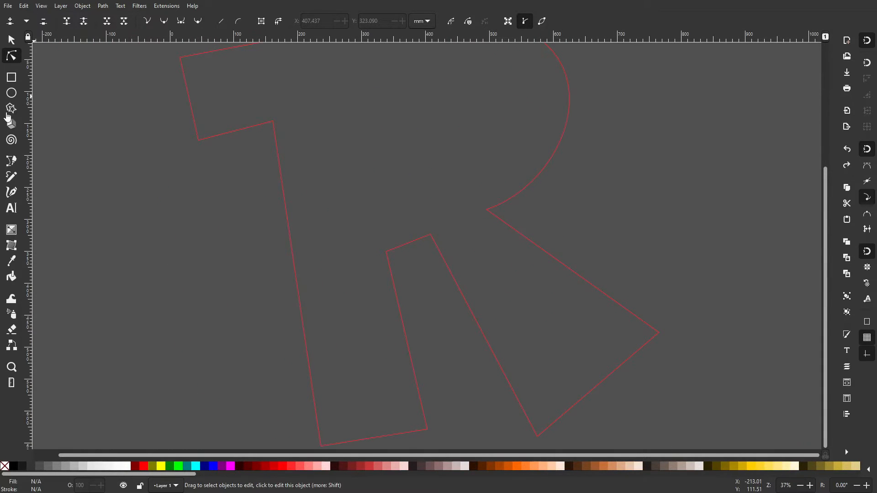
{"action": "left_click", "coordinate": [11, 162]}
- Move the notch's corner beside the diagonal leg slightly down and left, and pull the bowl's outer curve inward
{"action": "left_click", "coordinate": [11, 55]}
{"action": "left_click", "coordinate": [429, 235]}
{"action": "left_click_drag", "start_coordinate": [429, 235], "coordinate": [424, 238]}
{"action": "left_click_drag", "start_coordinate": [416, 162], "coordinate": [468, 276]}
{"action": "left_click_drag", "start_coordinate": [553, 141], "coordinate": [538, 138]}
- Smooth the join between the top stroke and the bowl by adjusting the upper node and shortening its curve handle
{"action": "scroll", "coordinate": [422, 145], "scroll_direction": "up", "scroll_amount": 8}
{"action": "left_click_drag", "start_coordinate": [448, 122], "coordinate": [467, 150]}
{"action": "left_click", "coordinate": [506, 99]}
{"action": "scroll", "coordinate": [555, 118], "scroll_direction": "down", "scroll_amount": 2}
{"action": "scroll", "coordinate": [759, 172], "scroll_direction": "down", "scroll_amount": 2}
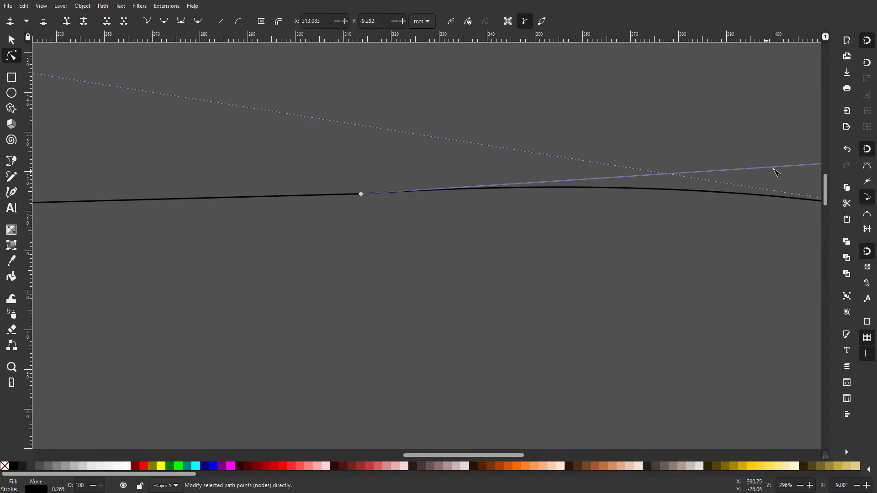
{"action": "scroll", "coordinate": [658, 178], "scroll_direction": "down", "scroll_amount": 2}
{"action": "scroll", "coordinate": [734, 180], "scroll_direction": "right", "scroll_amount": 12}
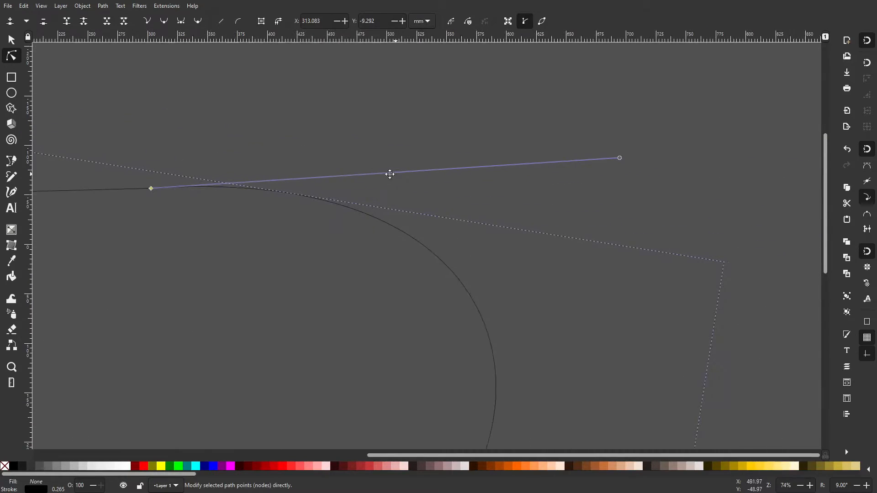
{"action": "left_click_drag", "start_coordinate": [621, 158], "coordinate": [595, 168]}
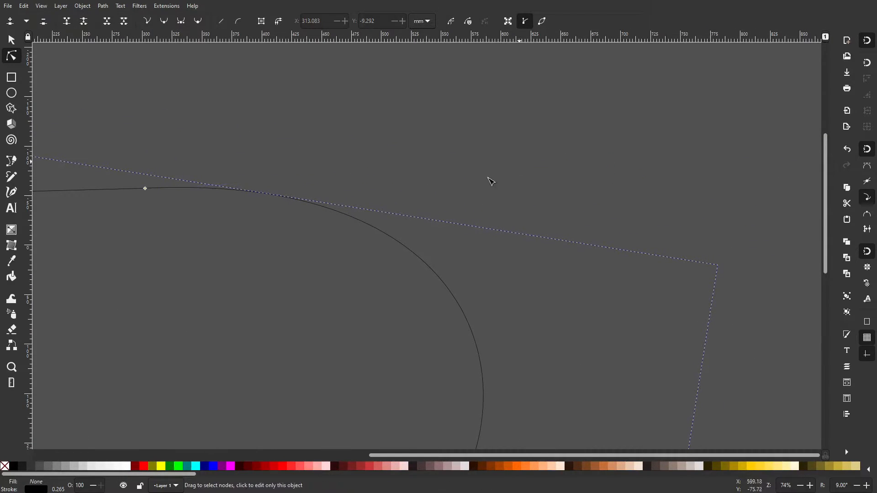
{"action": "scroll", "coordinate": [490, 145], "scroll_direction": "down", "scroll_amount": 4}
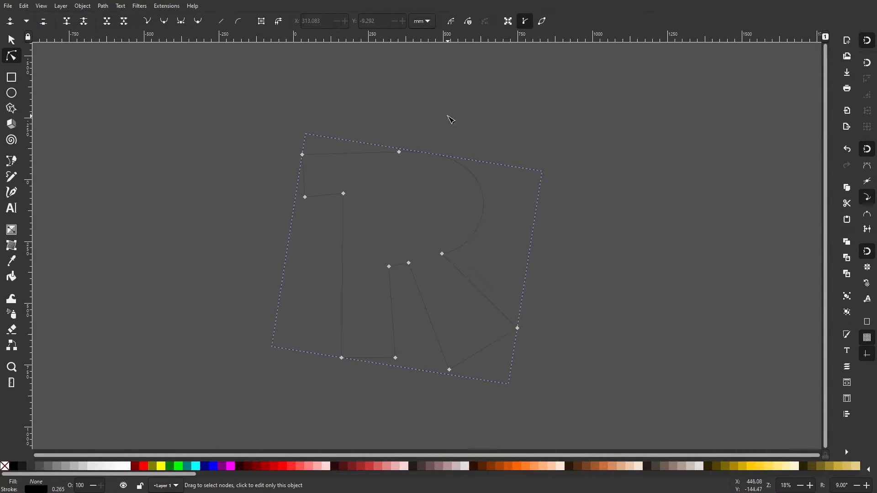
{"action": "scroll", "coordinate": [448, 115], "scroll_direction": "up", "scroll_amount": 4}
{"action": "scroll", "coordinate": [539, 220], "scroll_direction": "down", "scroll_amount": 11}
{"action": "scroll", "coordinate": [568, 225], "scroll_direction": "up", "scroll_amount": 10}
{"action": "scroll", "coordinate": [499, 190], "scroll_direction": "down", "scroll_amount": 5}
{"action": "left_click_drag", "start_coordinate": [501, 188], "coordinate": [530, 179]}
{"action": "left_click_drag", "start_coordinate": [575, 159], "coordinate": [463, 105]}
{"action": "scroll", "coordinate": [554, 143], "scroll_direction": "up", "scroll_amount": 6}
{"action": "left_click_drag", "start_coordinate": [575, 126], "coordinate": [550, 134]}
{"action": "left_click", "coordinate": [550, 133]}
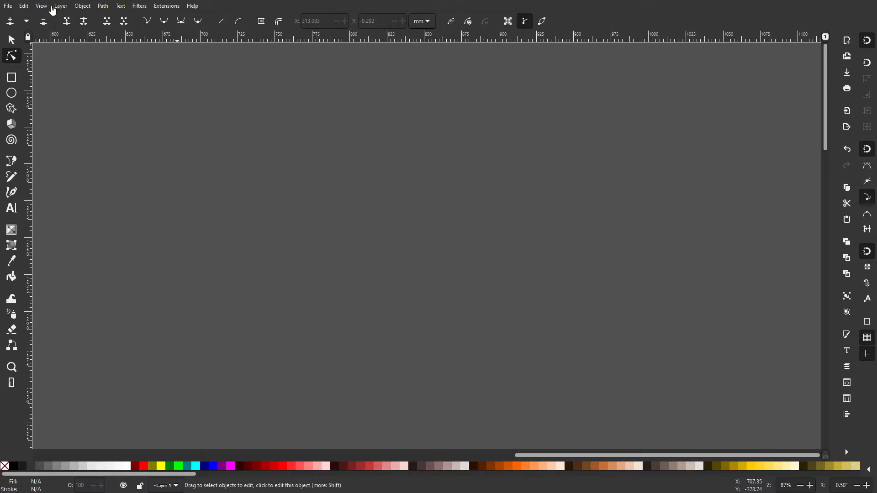
- Reset the canvas rotation to 0° and bring the whole R outline back into view
{"action": "scroll", "coordinate": [554, 243], "scroll_direction": "down", "scroll_amount": 10}
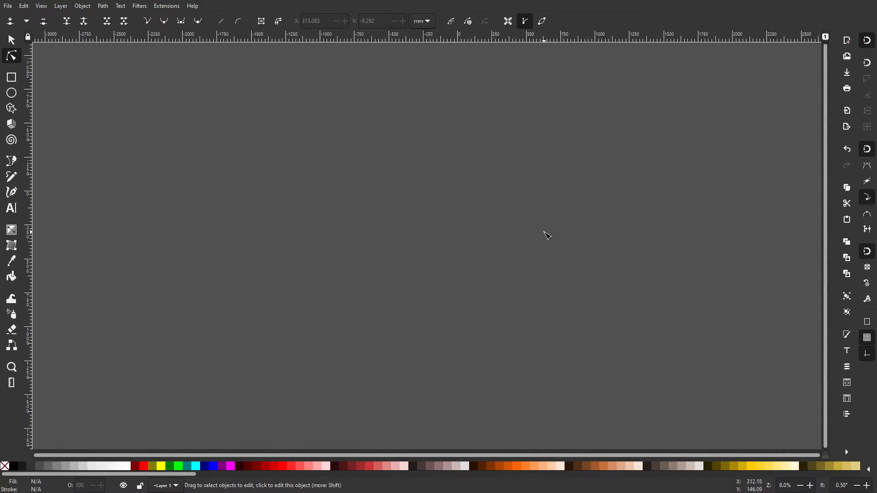
{"action": "scroll", "coordinate": [546, 235], "scroll_direction": "up", "scroll_amount": 2}
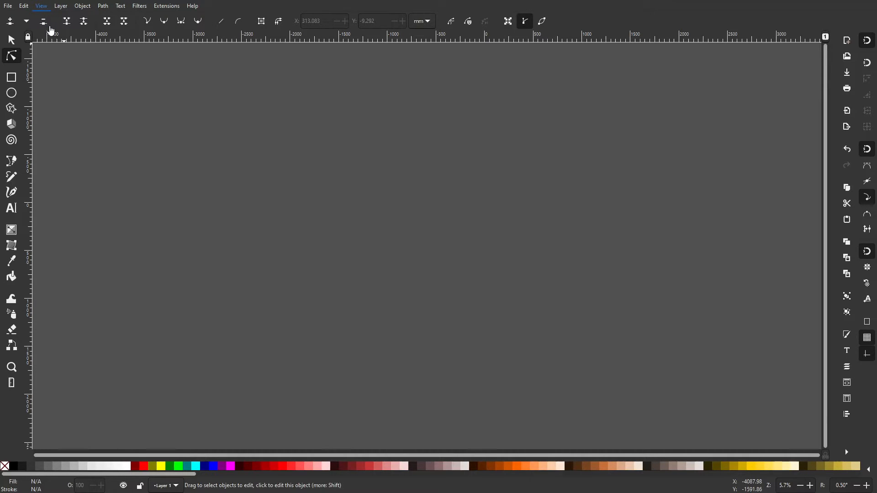
{"action": "left_click_drag", "start_coordinate": [629, 170], "coordinate": [433, 323]}
{"action": "scroll", "coordinate": [579, 232], "scroll_direction": "up", "scroll_amount": 6}
{"action": "scroll", "coordinate": [427, 217], "scroll_direction": "down", "scroll_amount": 4}
{"action": "left_click_drag", "start_coordinate": [428, 193], "coordinate": [470, 195]}
{"action": "left_click", "coordinate": [506, 127]}
{"action": "left_click_drag", "start_coordinate": [505, 128], "coordinate": [285, 313]}
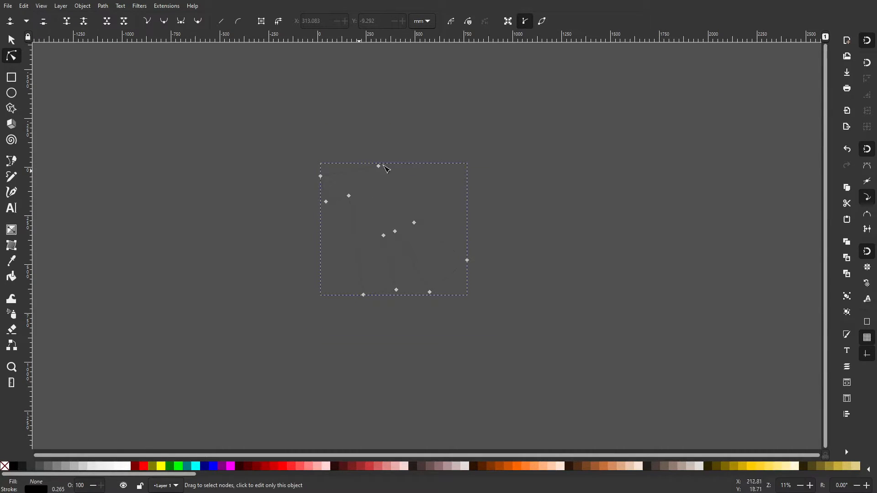
{"action": "scroll", "coordinate": [402, 202], "scroll_direction": "up", "scroll_amount": 3}
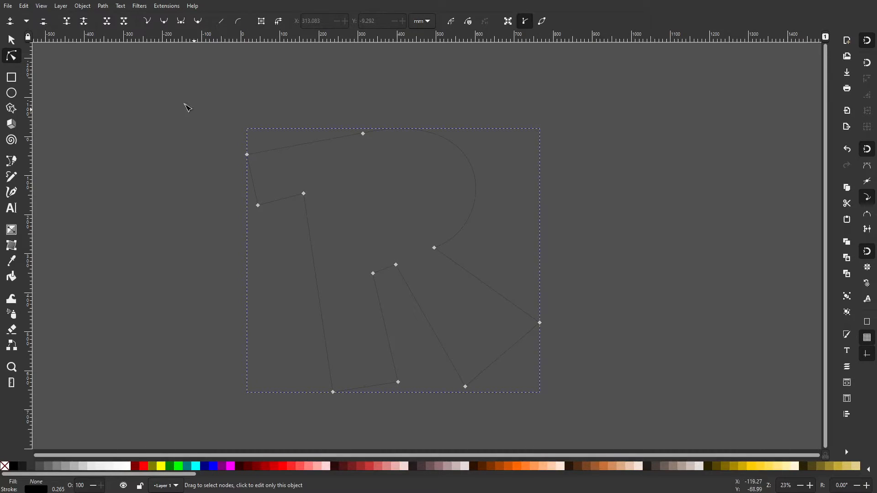
- Give the R a flat orange fill, d45500
{"action": "left_click", "coordinate": [86, 7]}
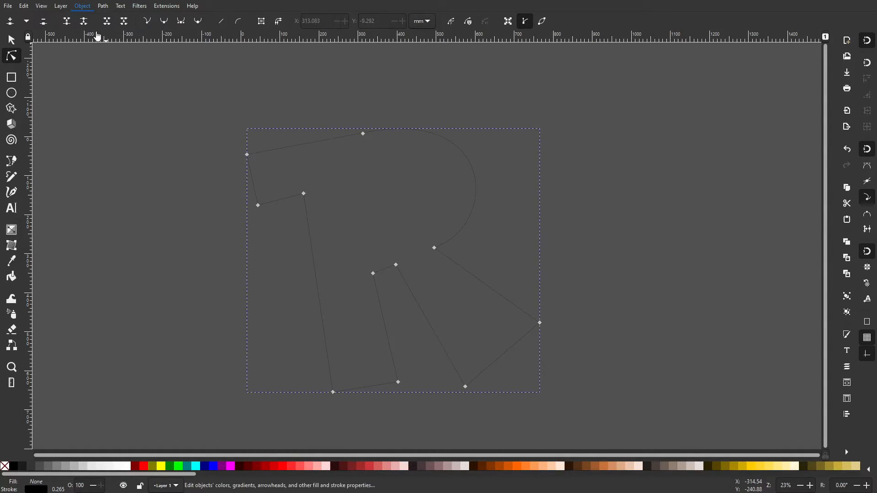
{"action": "left_click", "coordinate": [96, 33]}
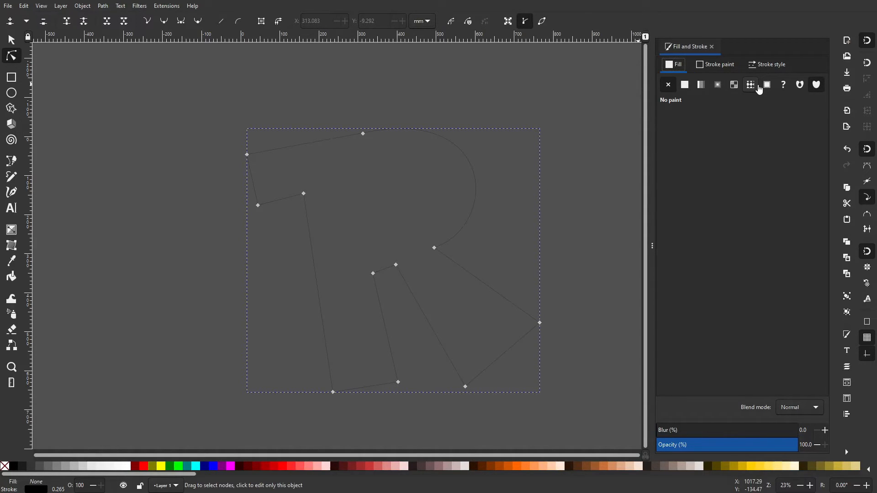
{"action": "left_click", "coordinate": [685, 85]}
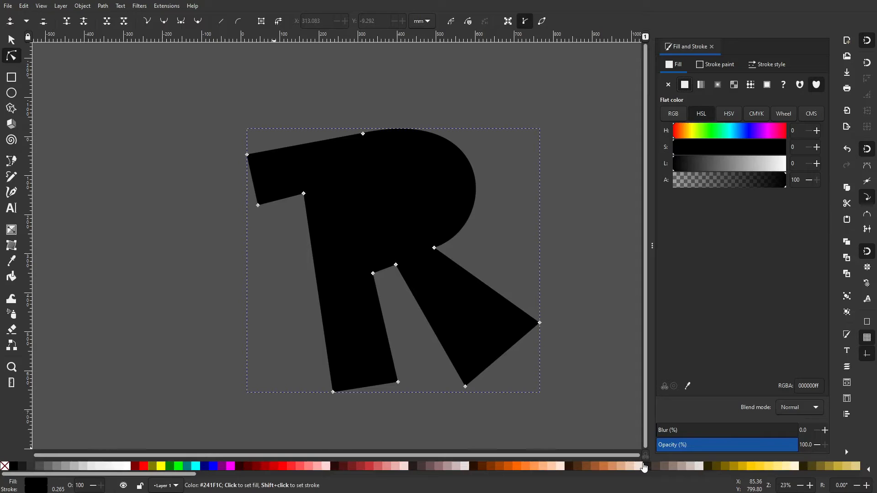
{"action": "left_click", "coordinate": [561, 467]}
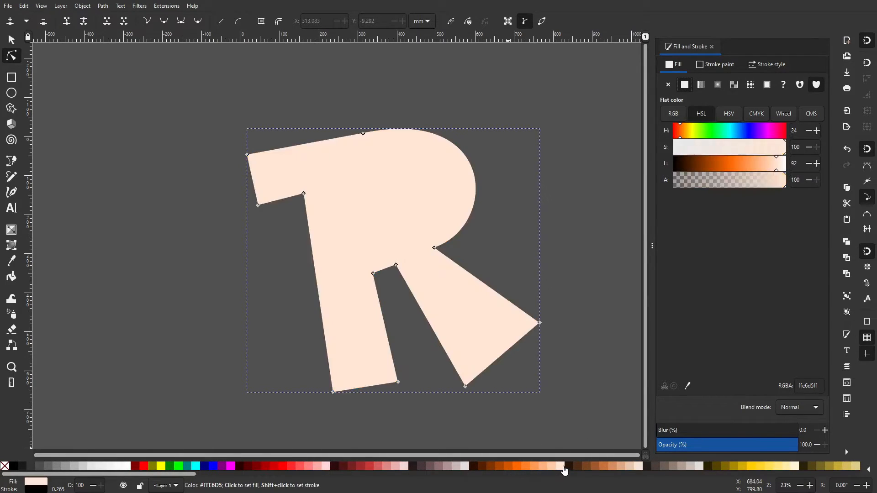
{"action": "key", "text": "ctrl+z"}
- Remove the stroke paint from the R's outline
{"action": "scroll", "coordinate": [396, 332], "scroll_direction": "up", "scroll_amount": 5}
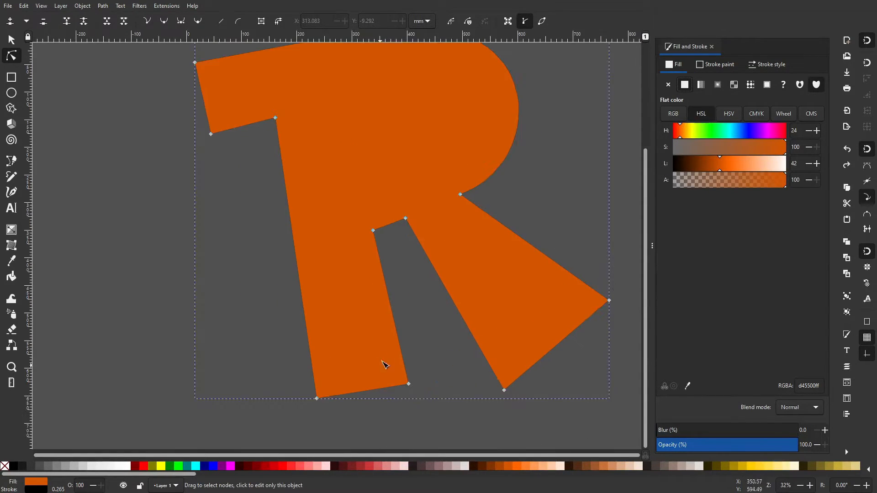
{"action": "left_click_drag", "start_coordinate": [351, 152], "coordinate": [413, 393]}
{"action": "scroll", "coordinate": [351, 153], "scroll_direction": "up", "scroll_amount": 2}
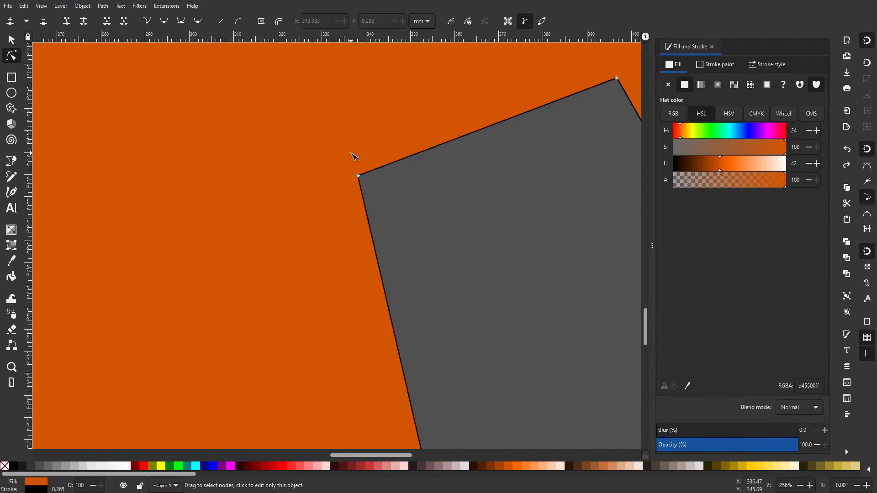
{"action": "left_click", "coordinate": [728, 66]}
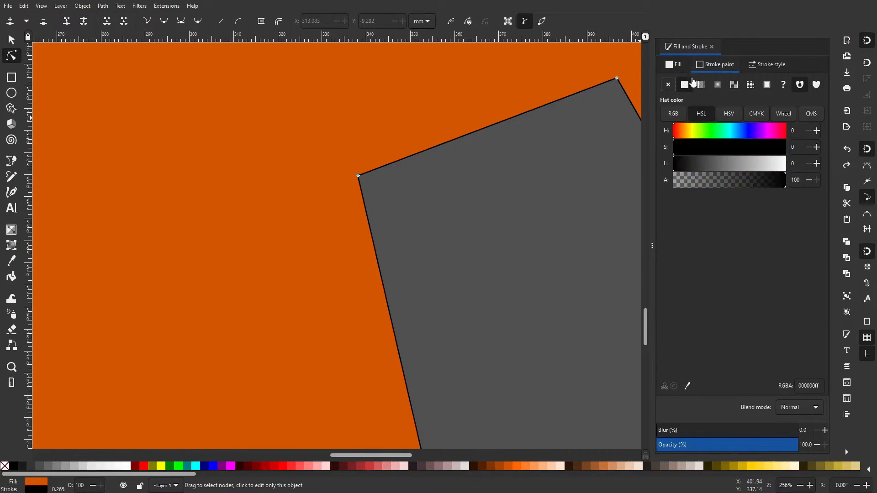
{"action": "left_click", "coordinate": [669, 85]}
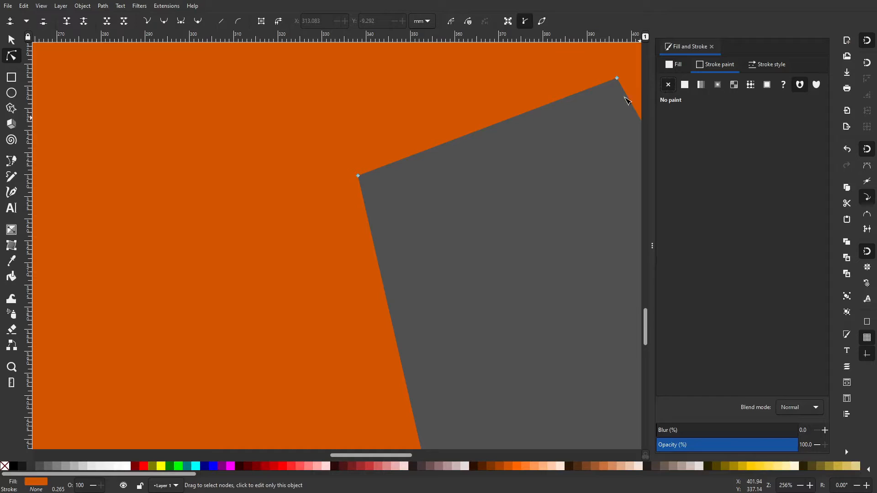
- Change the R's flat fill to black, 000000ff
{"action": "left_click", "coordinate": [679, 67]}
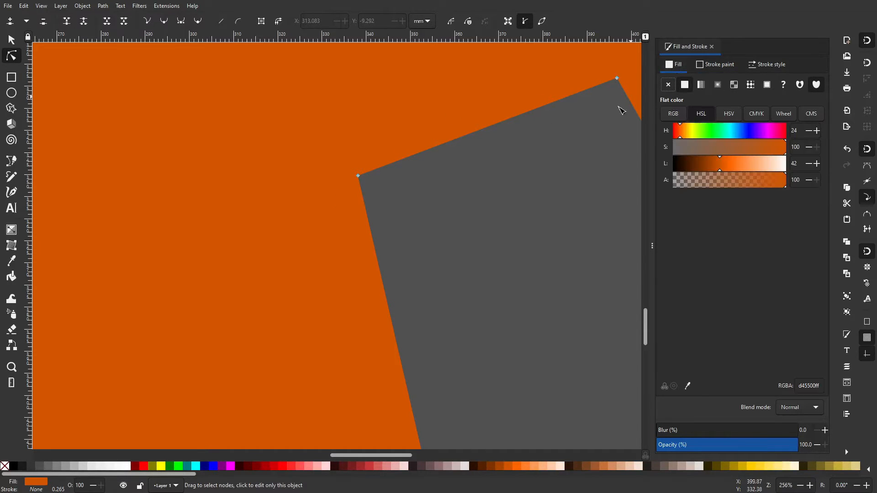
{"action": "key", "text": "5"}
{"action": "left_click_drag", "start_coordinate": [706, 166], "coordinate": [640, 168]}
{"action": "left_click_drag", "start_coordinate": [563, 176], "coordinate": [452, 177]}
{"action": "left_click", "coordinate": [196, 130]}
- Steepen the R's diagonal leg by moving its outer end node down and left and its lower end node to about X 531, Y 660 mm
{"action": "scroll", "coordinate": [372, 222], "scroll_direction": "up", "scroll_amount": 1}
{"action": "scroll", "coordinate": [484, 251], "scroll_direction": "down", "scroll_amount": 8}
{"action": "scroll", "coordinate": [511, 310], "scroll_direction": "up", "scroll_amount": 8}
{"action": "scroll", "coordinate": [464, 227], "scroll_direction": "down", "scroll_amount": 2}
{"action": "scroll", "coordinate": [519, 274], "scroll_direction": "up", "scroll_amount": 5}
{"action": "left_click", "coordinate": [463, 291]}
{"action": "left_click_drag", "start_coordinate": [602, 306], "coordinate": [584, 363]}
{"action": "left_click_drag", "start_coordinate": [452, 432], "coordinate": [420, 450]}
{"action": "scroll", "coordinate": [525, 228], "scroll_direction": "down", "scroll_amount": 9}
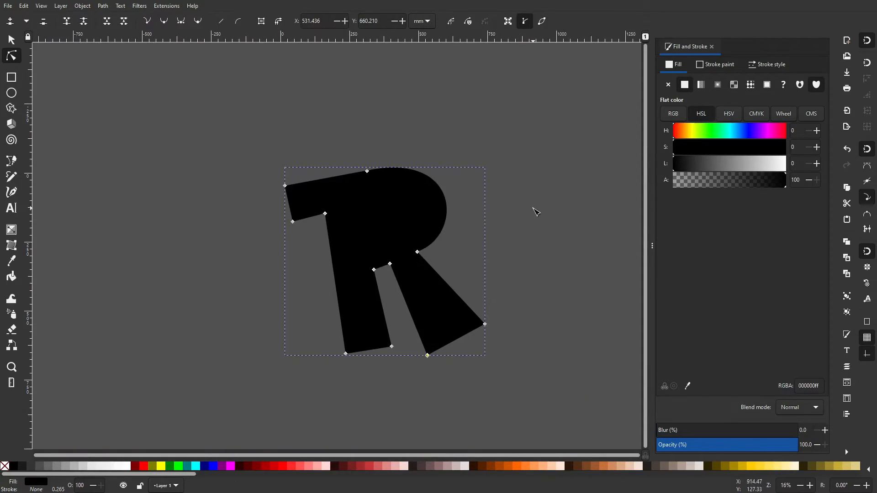
- Raise the notch between the stem and diagonal leg, moving its right corner to about X 391, Y 320 mm and its left corner up
{"action": "left_click", "coordinate": [532, 286]}
{"action": "scroll", "coordinate": [530, 285], "scroll_direction": "up", "scroll_amount": 8}
{"action": "scroll", "coordinate": [450, 270], "scroll_direction": "down", "scroll_amount": 8}
{"action": "scroll", "coordinate": [311, 288], "scroll_direction": "up", "scroll_amount": 8}
{"action": "left_click", "coordinate": [316, 278]}
{"action": "scroll", "coordinate": [316, 280], "scroll_direction": "up", "scroll_amount": 1}
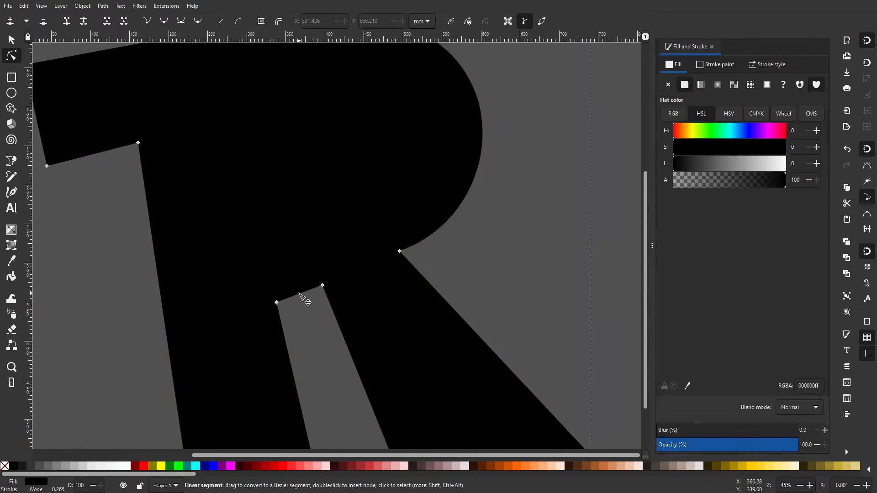
{"action": "left_click_drag", "start_coordinate": [322, 285], "coordinate": [318, 280]}
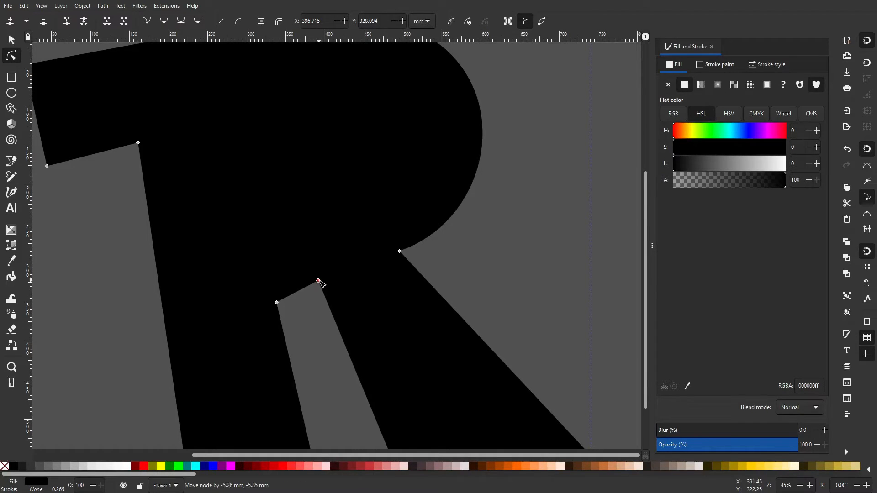
{"action": "left_click_drag", "start_coordinate": [276, 303], "coordinate": [318, 278]}
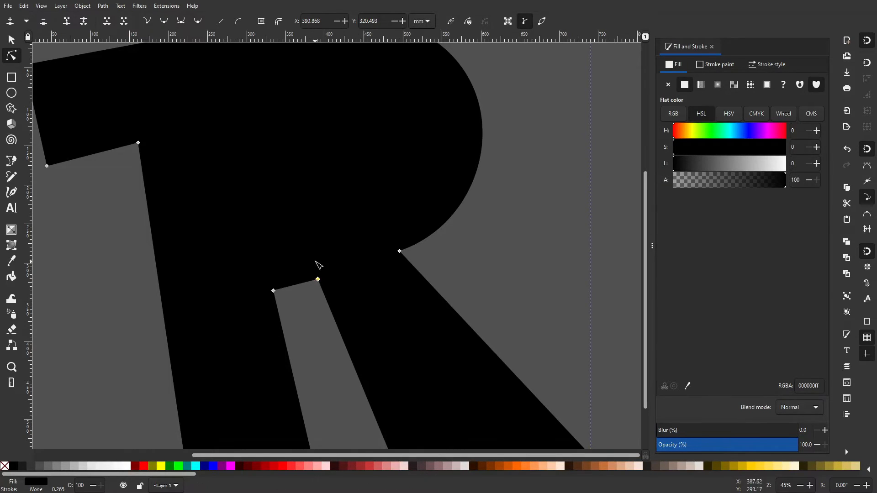
- Deselect the R and examine its filled silhouette at several zoom levels
{"action": "scroll", "coordinate": [505, 239], "scroll_direction": "down", "scroll_amount": 2}
{"action": "left_click", "coordinate": [542, 272]}
{"action": "scroll", "coordinate": [542, 272], "scroll_direction": "down", "scroll_amount": 6}
{"action": "left_click", "coordinate": [590, 275]}
{"action": "scroll", "coordinate": [587, 277], "scroll_direction": "down", "scroll_amount": 2}
{"action": "left_click_drag", "start_coordinate": [587, 276], "coordinate": [441, 256]}
{"action": "scroll", "coordinate": [440, 257], "scroll_direction": "down", "scroll_amount": 1}
{"action": "scroll", "coordinate": [430, 258], "scroll_direction": "up", "scroll_amount": 10}
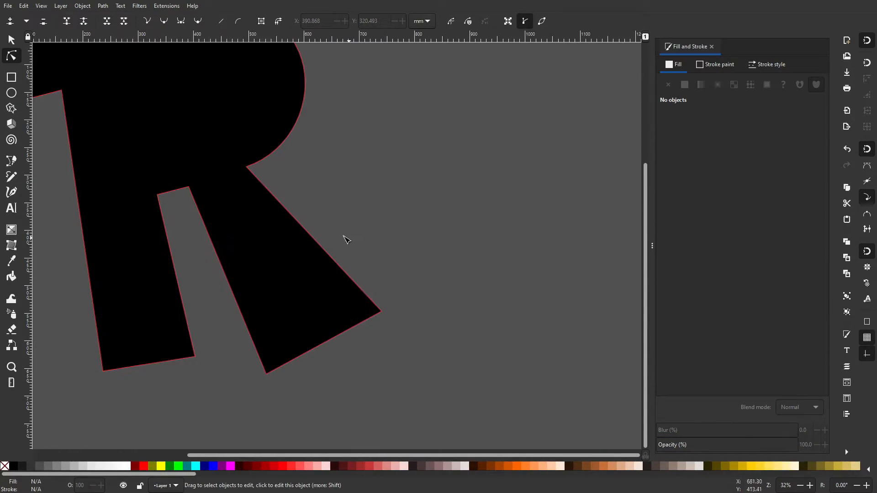
{"action": "scroll", "coordinate": [389, 219], "scroll_direction": "down", "scroll_amount": 2}
{"action": "left_click_drag", "start_coordinate": [395, 215], "coordinate": [497, 244]}
{"action": "scroll", "coordinate": [383, 192], "scroll_direction": "up", "scroll_amount": 1}
{"action": "scroll", "coordinate": [392, 193], "scroll_direction": "up", "scroll_amount": 1}
{"action": "left_click_drag", "start_coordinate": [386, 193], "coordinate": [369, 174]}
- Draw a closed two-node path beside the R with the Pen tool, slanted roughly like the letter's stem
{"action": "left_click", "coordinate": [13, 158]}
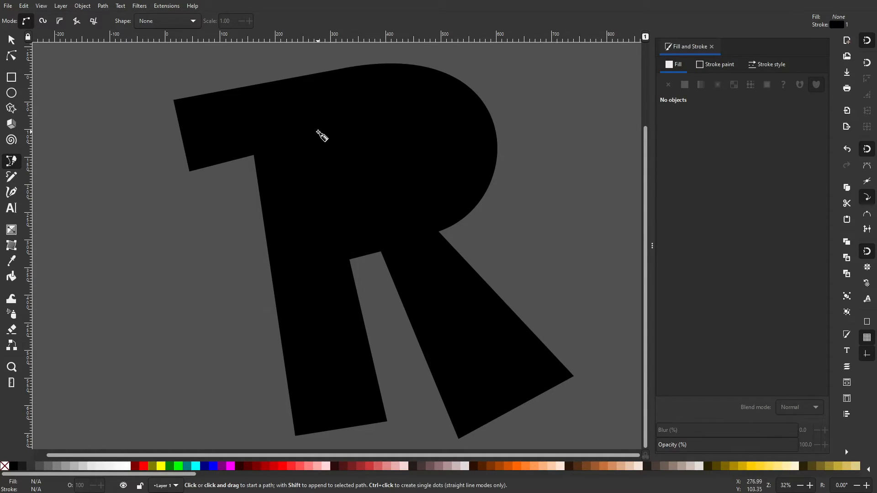
{"action": "scroll", "coordinate": [182, 214], "scroll_direction": "left", "scroll_amount": 5}
{"action": "scroll", "coordinate": [183, 215], "scroll_direction": "down", "scroll_amount": 1}
{"action": "left_click", "coordinate": [158, 204]}
{"action": "left_click", "coordinate": [176, 301]}
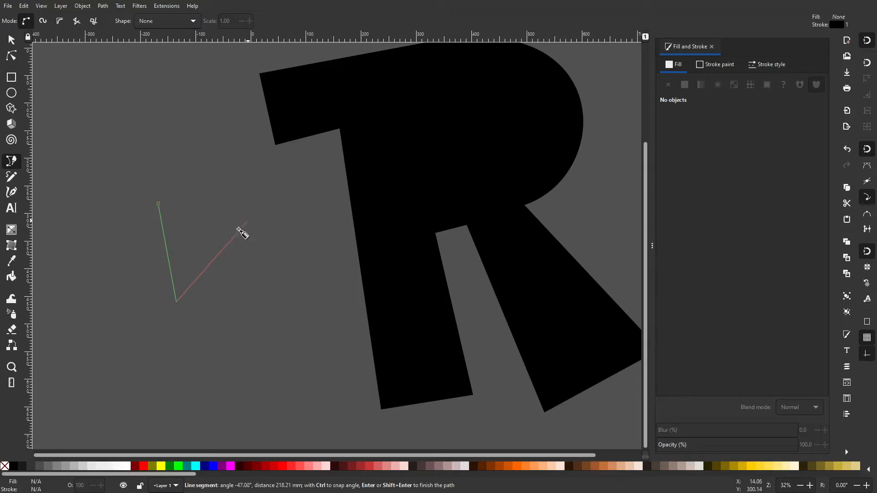
{"action": "left_click", "coordinate": [158, 203]}
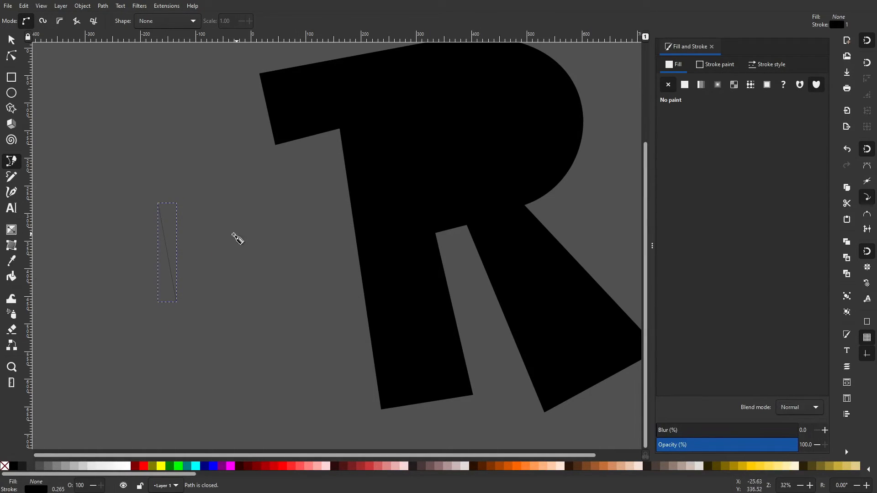
- Bend one segment of the two-node path outward into a D shape about 222 mm wide and 195 mm high
{"action": "left_click", "coordinate": [16, 59]}
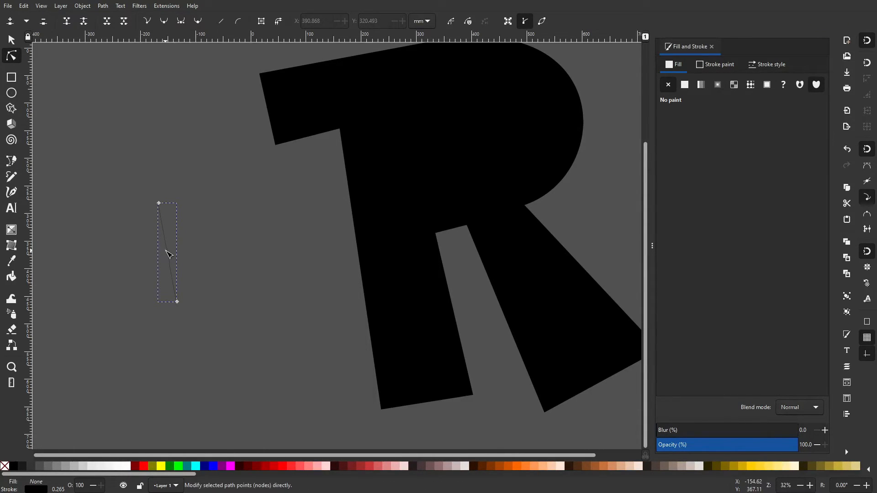
{"action": "left_click_drag", "start_coordinate": [173, 251], "coordinate": [238, 199]}
{"action": "left_click_drag", "start_coordinate": [251, 256], "coordinate": [265, 283]}
{"action": "left_click_drag", "start_coordinate": [243, 205], "coordinate": [248, 207]}
- Fill the D shape with flat white and move it inside the R's bowl at about X 250, Y 65 mm
{"action": "left_click", "coordinate": [12, 42]}
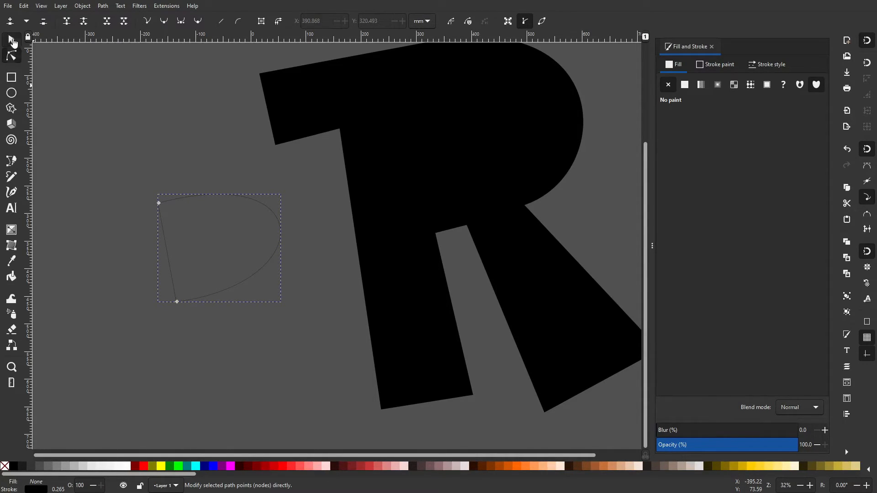
{"action": "left_click", "coordinate": [685, 85]}
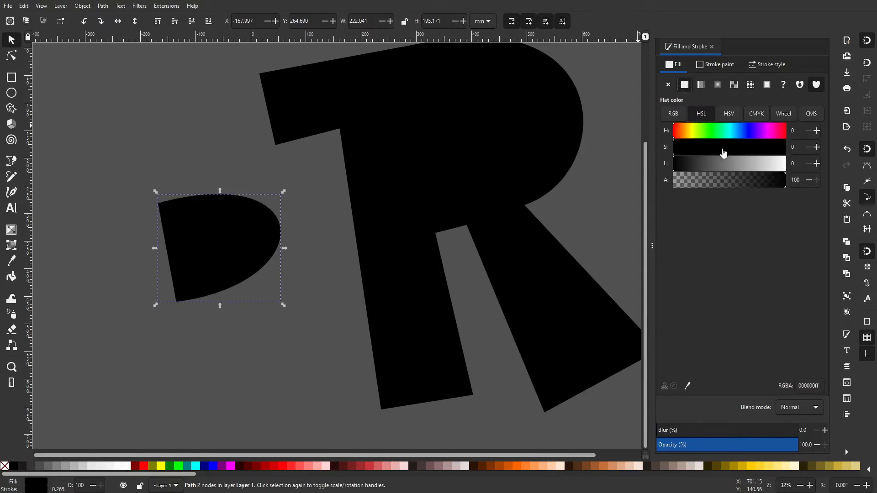
{"action": "left_click_drag", "start_coordinate": [719, 166], "coordinate": [789, 165]}
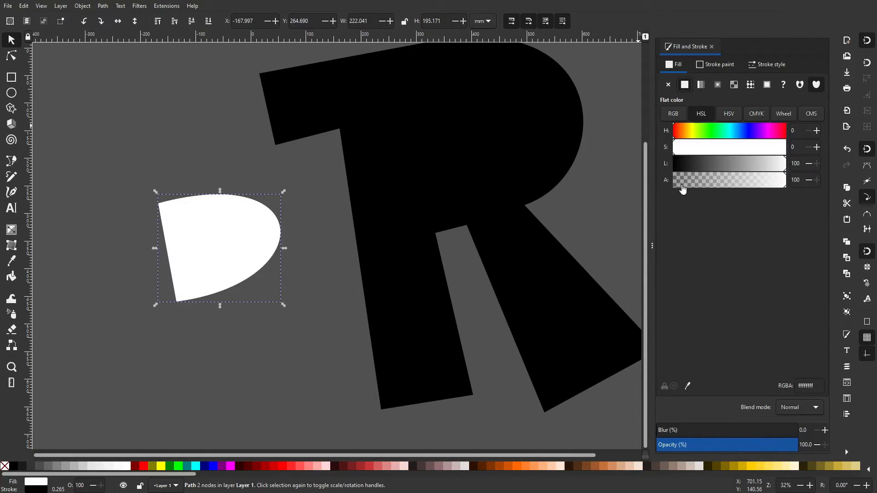
{"action": "left_click_drag", "start_coordinate": [275, 248], "coordinate": [452, 195]}
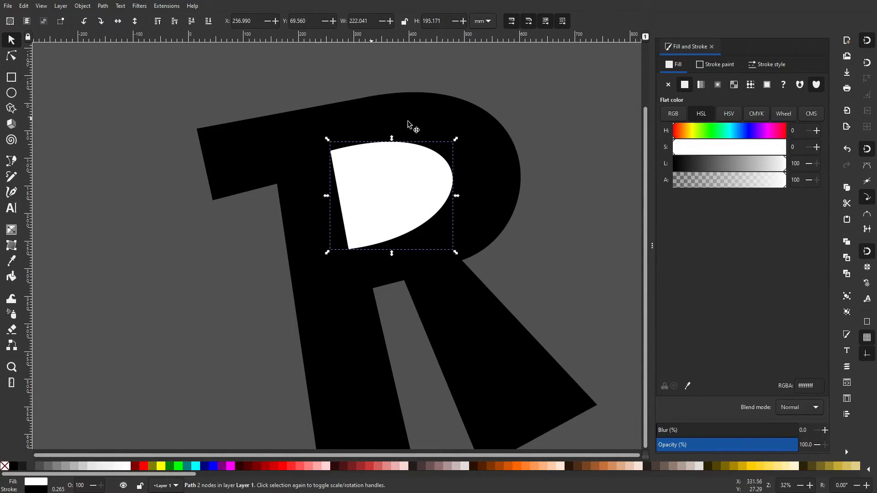
{"action": "left_click_drag", "start_coordinate": [421, 206], "coordinate": [417, 204]}
- Try shrinking the white D shape to about 202 × 175 mm and repositioning it in the bowl
{"action": "left_click_drag", "start_coordinate": [453, 139], "coordinate": [443, 149]}
{"action": "left_click_drag", "start_coordinate": [405, 184], "coordinate": [416, 172]}
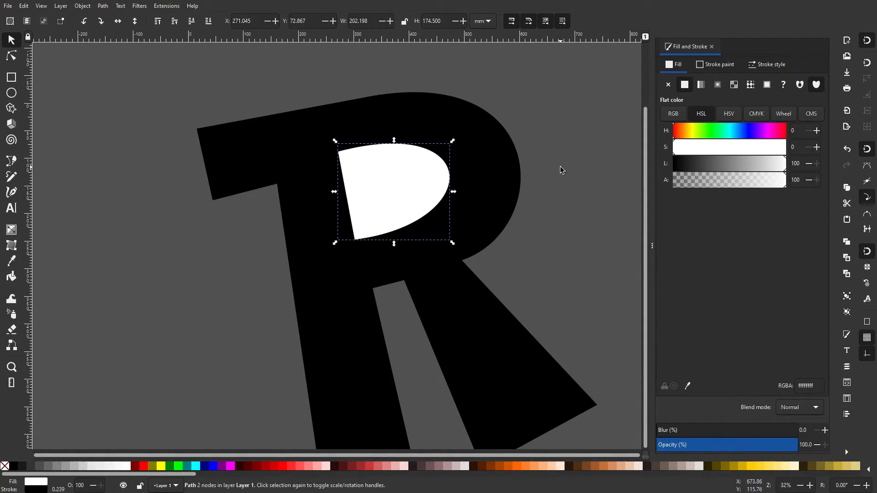
{"action": "scroll", "coordinate": [560, 168], "scroll_direction": "down", "scroll_amount": 4}
{"action": "key", "text": "ctrl+z"}
{"action": "key", "text": "ctrl+z"}
{"action": "scroll", "coordinate": [554, 169], "scroll_direction": "up", "scroll_amount": 4}
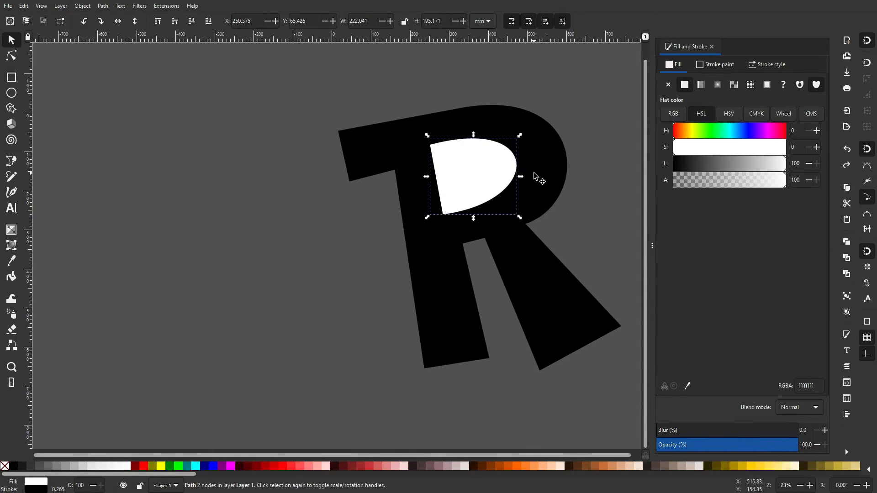
- Nudge the white D shape within the bowl to about X 252, Y 66 mm
{"action": "left_click_drag", "start_coordinate": [472, 182], "coordinate": [406, 175]}
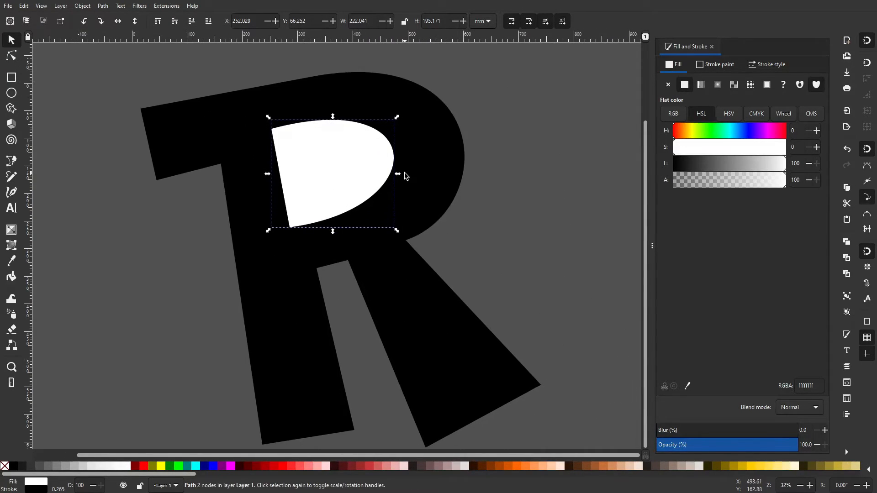
{"action": "scroll", "coordinate": [405, 175], "scroll_direction": "down", "scroll_amount": 1}
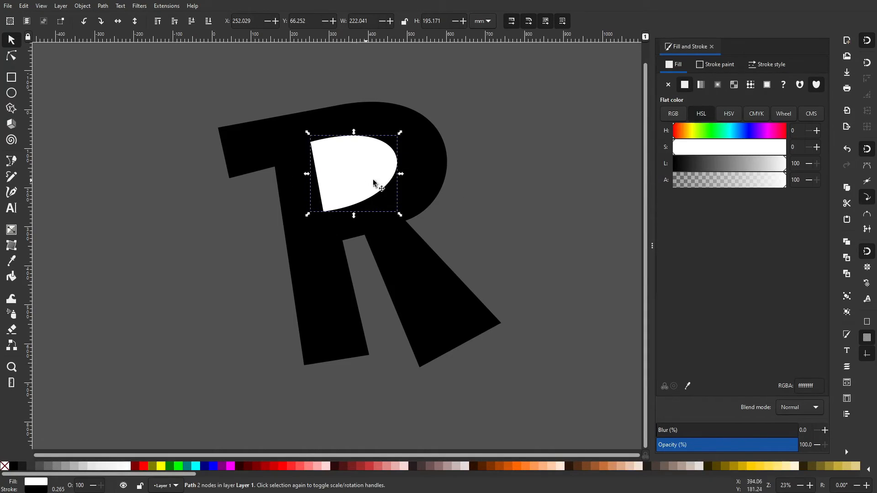
{"action": "left_click", "coordinate": [450, 182]}
{"action": "left_click", "coordinate": [374, 161]}
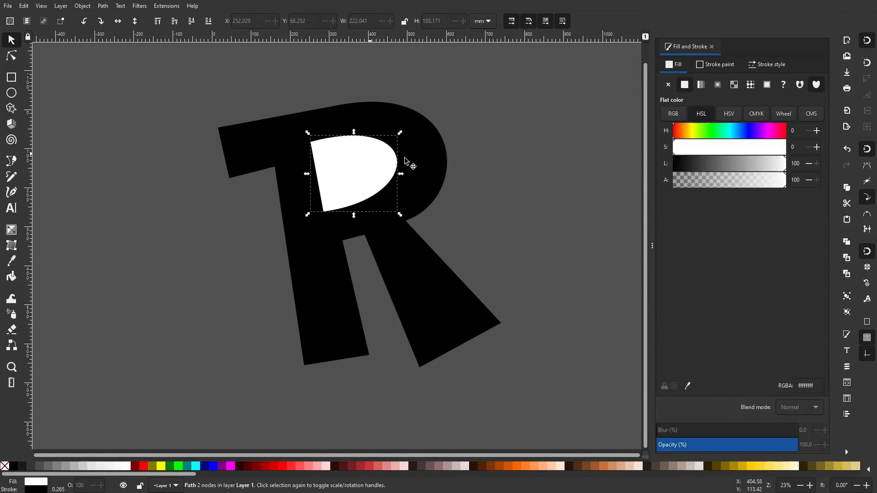
- Subtract the white D shape from the R with a path Difference and select the resulting letter
{"action": "left_click_drag", "start_coordinate": [162, 73], "coordinate": [583, 408]}
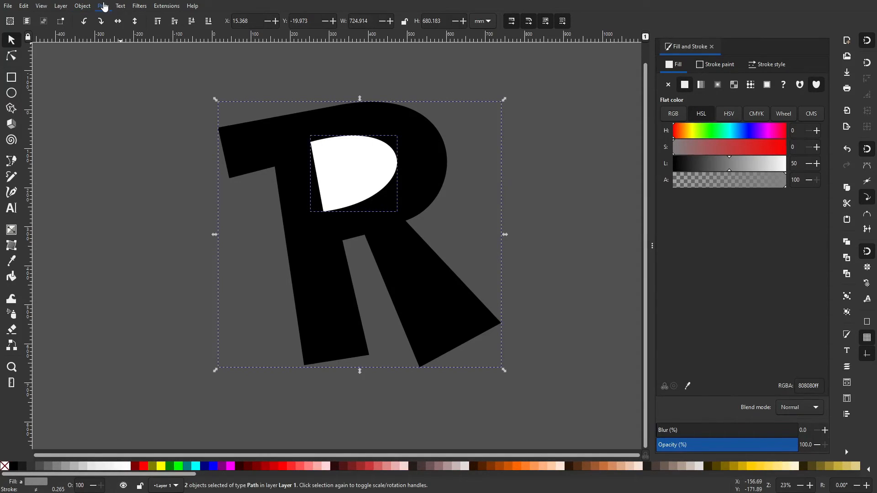
{"action": "key", "text": "ctrl+minus"}
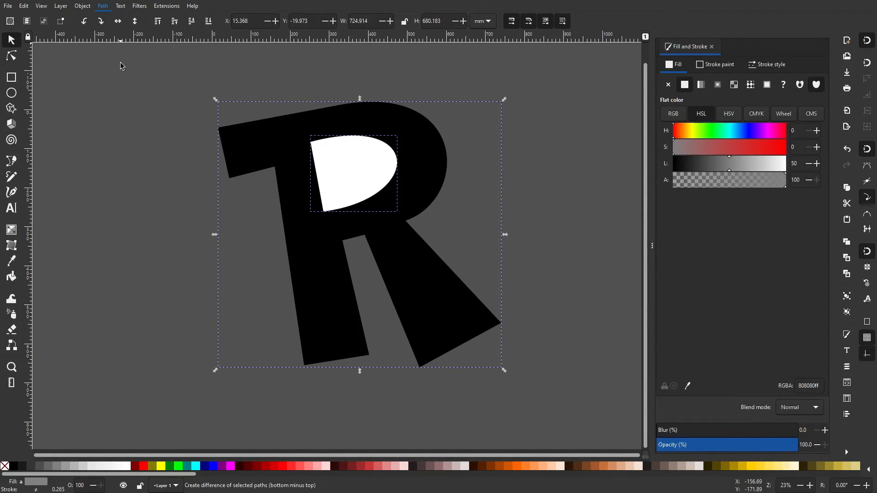
{"action": "left_click", "coordinate": [128, 189]}
{"action": "scroll", "coordinate": [350, 176], "scroll_direction": "up", "scroll_amount": 4}
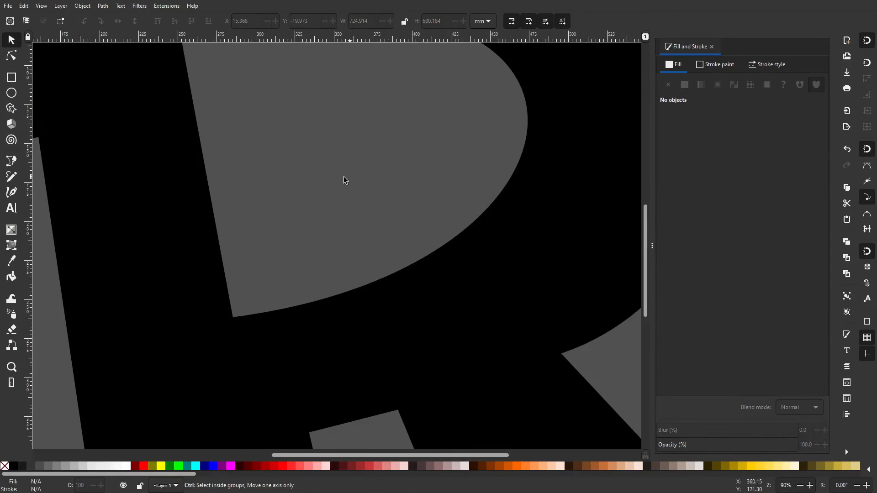
{"action": "scroll", "coordinate": [295, 179], "scroll_direction": "down", "scroll_amount": 4}
{"action": "left_click", "coordinate": [262, 199]}
{"action": "left_click_drag", "start_coordinate": [314, 223], "coordinate": [338, 228]}
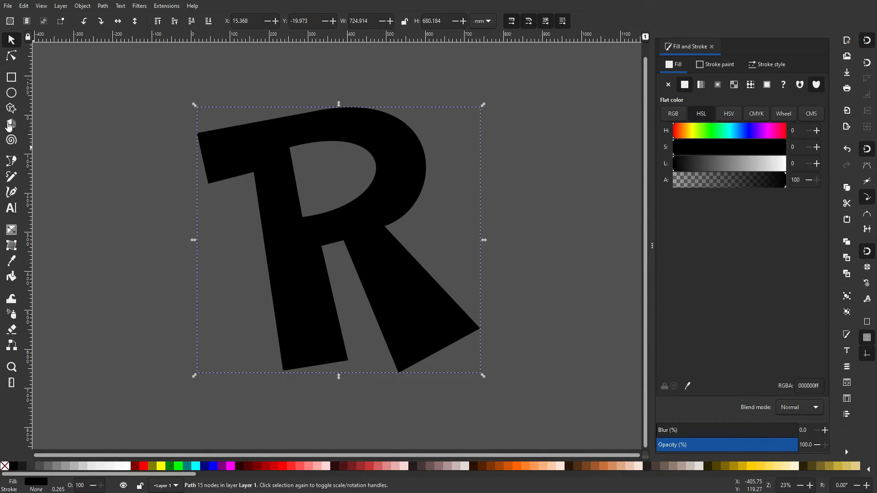
- Draw a white rectangle about 640 × 906 mm over the left half of the R and set its opacity to 100%
{"action": "left_click", "coordinate": [12, 77]}
{"action": "scroll", "coordinate": [188, 114], "scroll_direction": "down", "scroll_amount": 1}
{"action": "left_click_drag", "start_coordinate": [151, 98], "coordinate": [327, 349]}
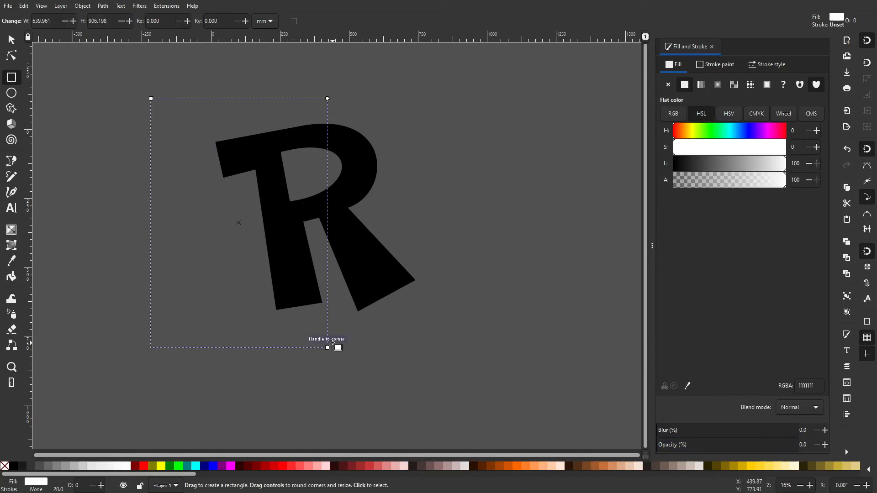
{"action": "left_click", "coordinate": [698, 131]}
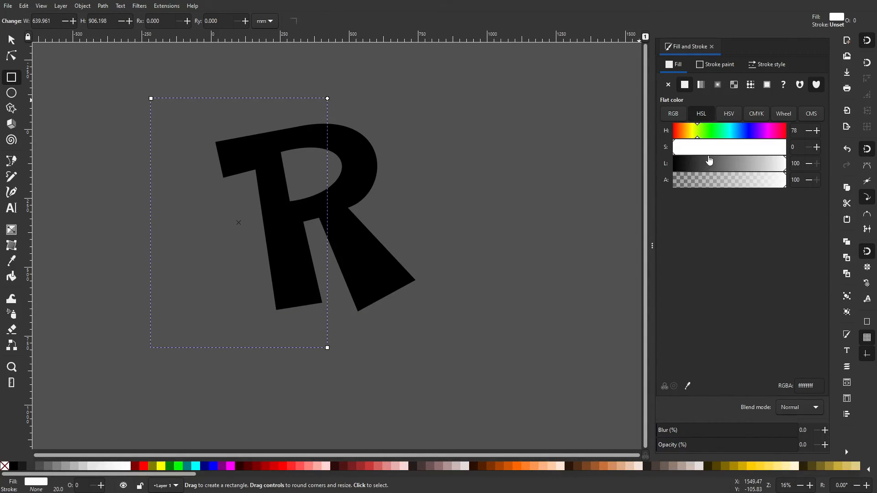
{"action": "left_click", "coordinate": [685, 85]}
{"action": "left_click_drag", "start_coordinate": [696, 448], "coordinate": [799, 448]}
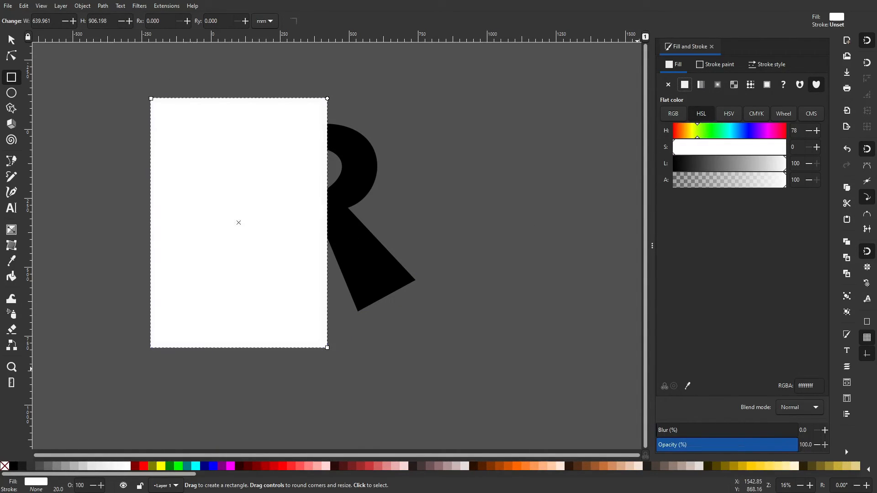
- Lower the white rectangle behind the R to check the cut-out counter, and delete the rectangle
{"action": "key", "text": "s"}
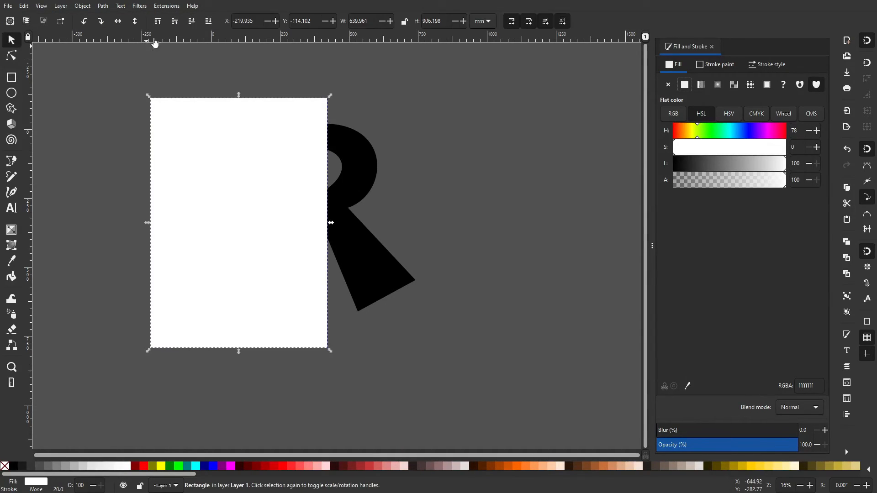
{"action": "left_click", "coordinate": [208, 24]}
{"action": "left_click", "coordinate": [365, 95]}
{"action": "left_click", "coordinate": [364, 188]}
{"action": "mouse_move", "coordinate": [363, 187]}
{"action": "left_mouse_down"}
{"action": "mouse_move", "coordinate": [386, 221]}
{"action": "mouse_move", "coordinate": [358, 211]}
{"action": "mouse_move", "coordinate": [478, 210]}
{"action": "mouse_move", "coordinate": [157, 197]}
{"action": "mouse_move", "coordinate": [372, 181]}
{"action": "left_mouse_up"}
{"action": "left_click", "coordinate": [190, 202]}
{"action": "key", "text": "Delete"}
- Move the R to about X -11, Y -23 mm
{"action": "left_click", "coordinate": [358, 209]}
{"action": "left_click_drag", "start_coordinate": [371, 219], "coordinate": [348, 235]}
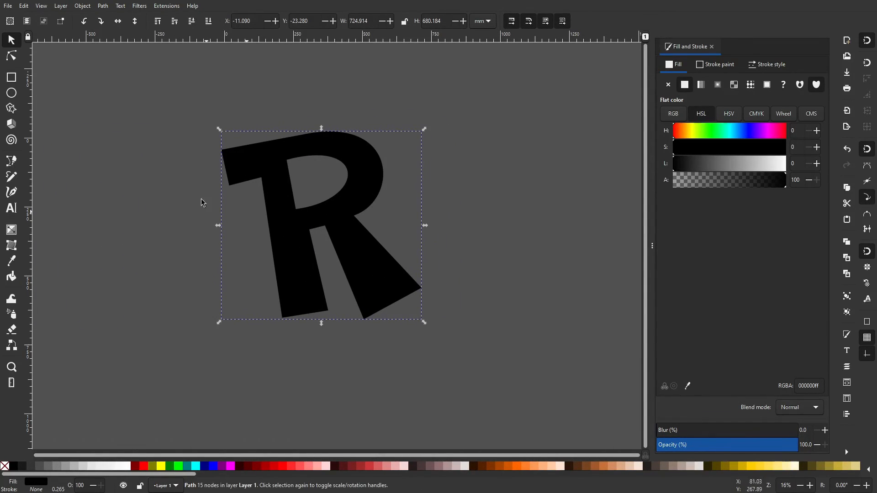
- Draw a closed four-cornered slanted bar about 260 × 477 mm beside the R's leg as the stem of a letter i
{"action": "left_click", "coordinate": [12, 160]}
{"action": "left_click", "coordinate": [405, 185]}
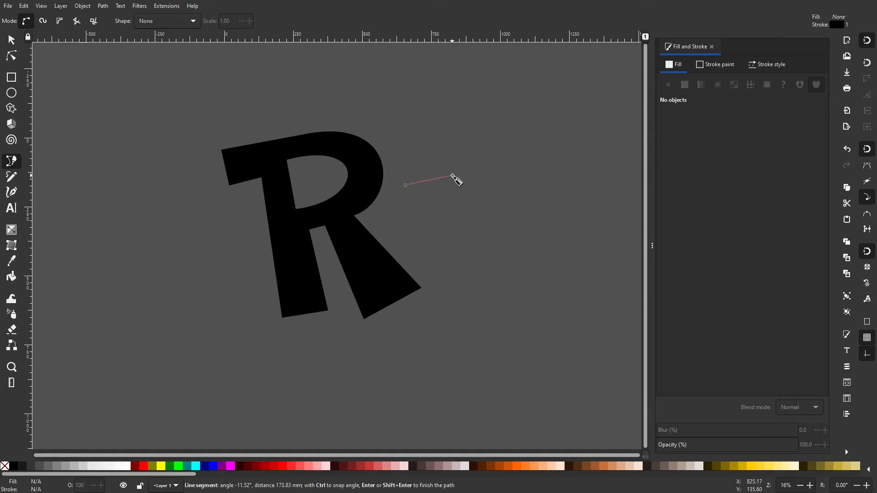
{"action": "left_click", "coordinate": [451, 176]}
{"action": "left_click", "coordinate": [478, 300]}
{"action": "left_click", "coordinate": [437, 306]}
{"action": "left_click", "coordinate": [406, 185]}
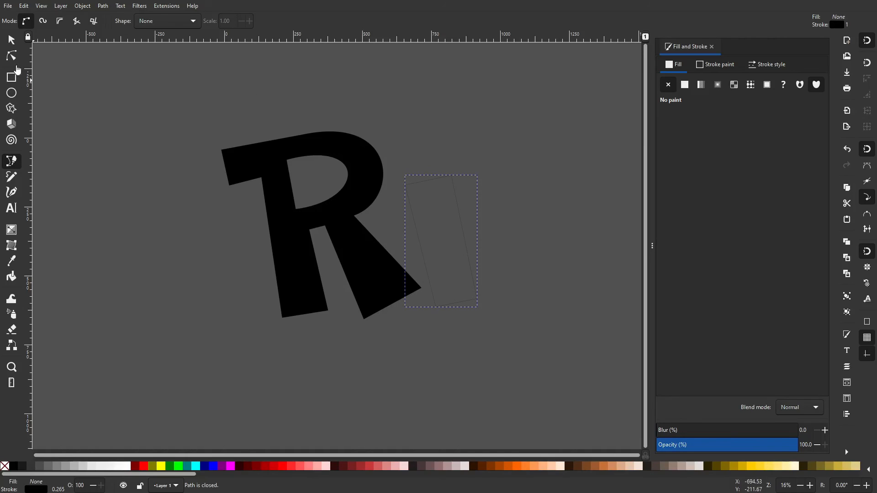
- Give the slanted i stem a flat black fill, remove its stroke paint, and deselect it
{"action": "left_click", "coordinate": [11, 40]}
{"action": "left_click", "coordinate": [685, 85]}
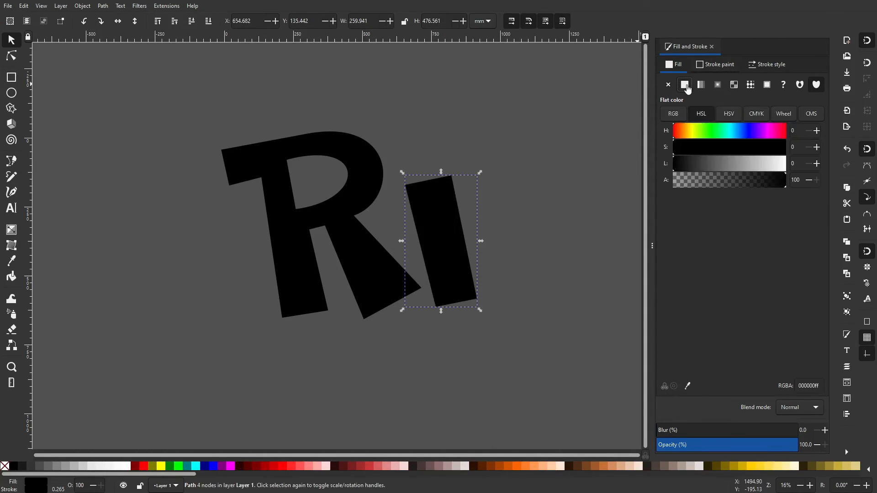
{"action": "left_click", "coordinate": [709, 68]}
{"action": "left_click", "coordinate": [668, 85]}
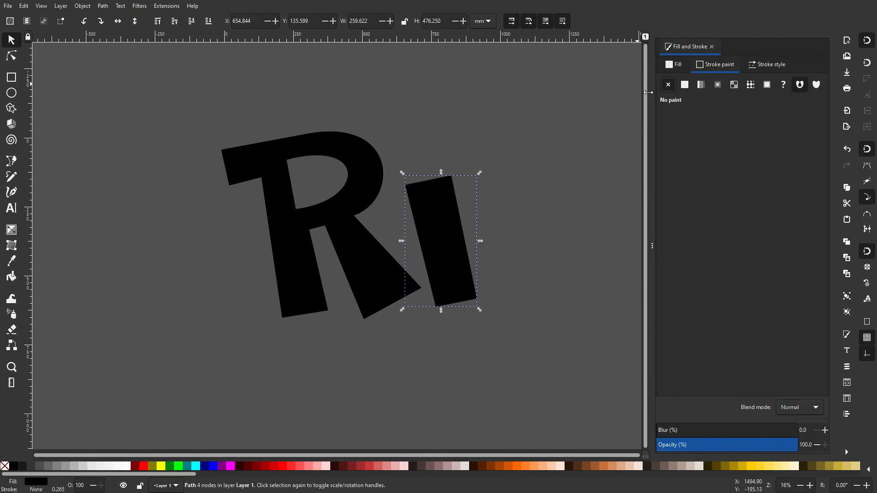
{"action": "left_click", "coordinate": [163, 127]}
- Draw a black ellipse about 192 × 155 mm above the stem as the i's dot and nudge it slightly closer to the stem
{"action": "left_click", "coordinate": [12, 94]}
{"action": "left_click_drag", "start_coordinate": [393, 120], "coordinate": [447, 164]}
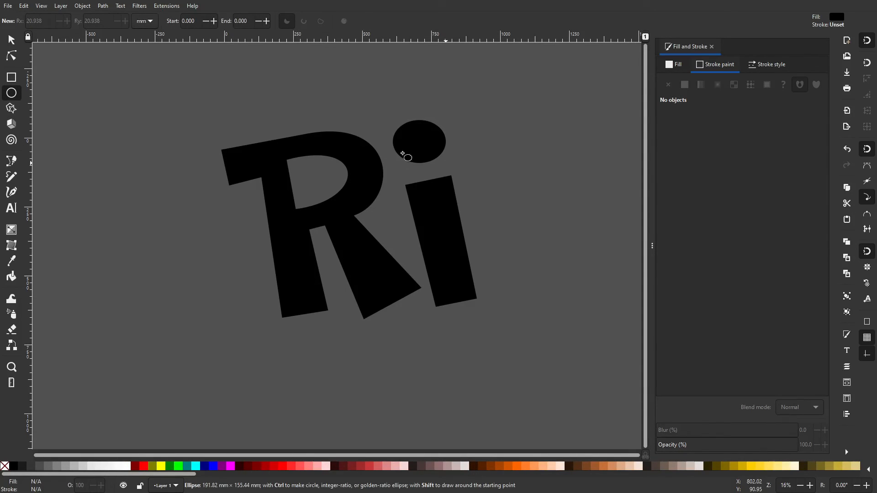
{"action": "left_click", "coordinate": [12, 40]}
{"action": "left_click_drag", "start_coordinate": [427, 159], "coordinate": [424, 157]}
{"action": "left_click", "coordinate": [511, 153]}
- Nudge the R to about X -9, Y -17 mm and deselect it
{"action": "left_click", "coordinate": [363, 260]}
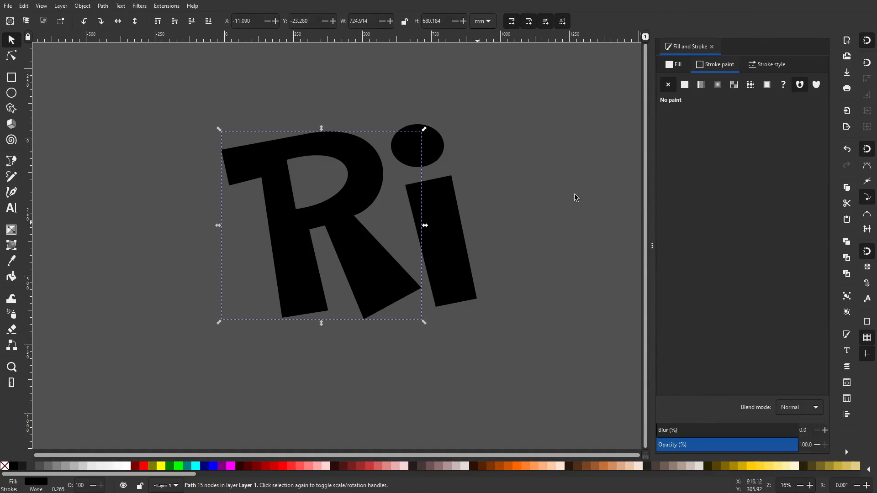
{"action": "left_click_drag", "start_coordinate": [378, 256], "coordinate": [374, 267]}
{"action": "left_click", "coordinate": [528, 200]}
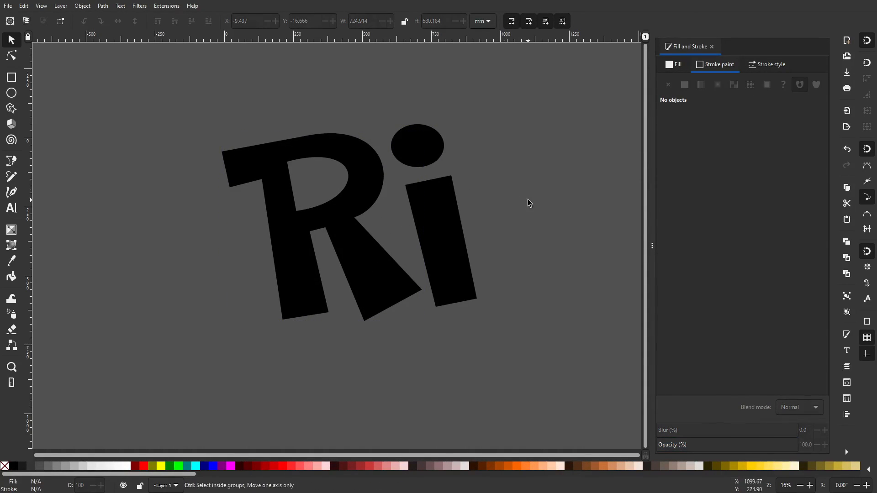
{"action": "scroll", "coordinate": [377, 215], "scroll_direction": "down", "scroll_amount": 4}
{"action": "scroll", "coordinate": [361, 215], "scroll_direction": "up", "scroll_amount": 4}
{"action": "left_click_drag", "start_coordinate": [479, 196], "coordinate": [475, 197]}
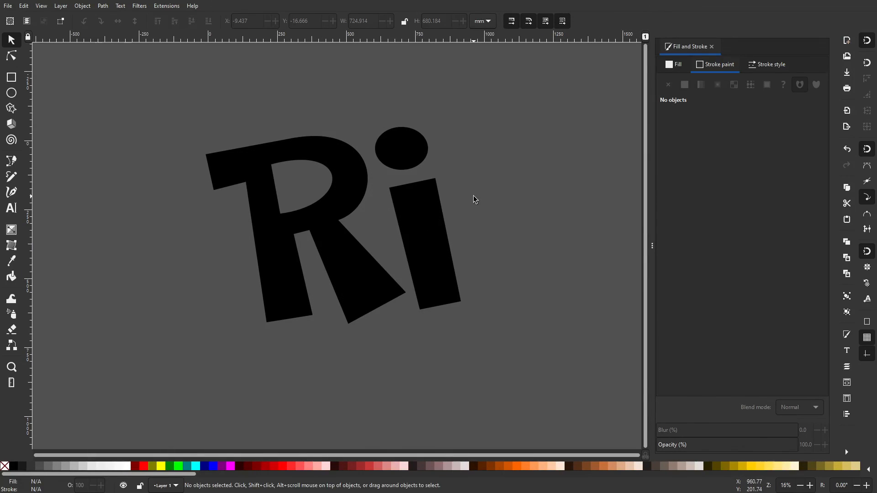
{"action": "scroll", "coordinate": [421, 227], "scroll_direction": "down", "scroll_amount": 6}
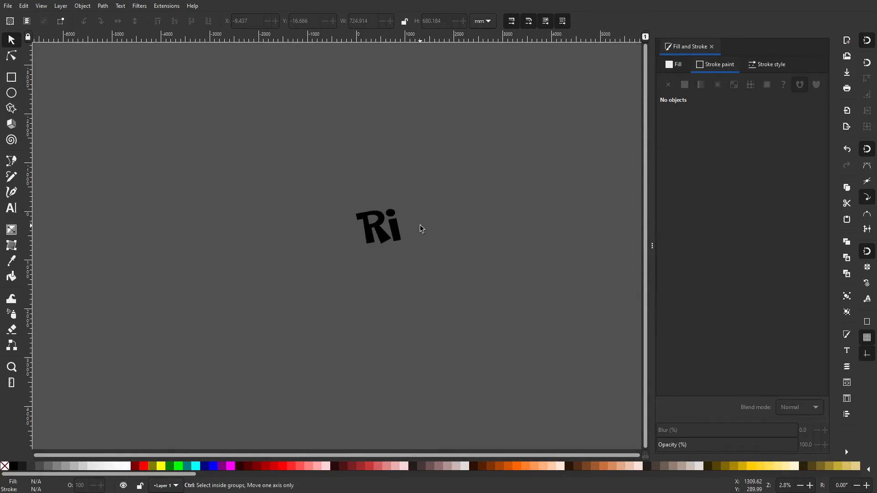
{"action": "scroll", "coordinate": [420, 223], "scroll_direction": "up", "scroll_amount": 6}
{"action": "scroll", "coordinate": [346, 197], "scroll_direction": "up", "scroll_amount": 1}
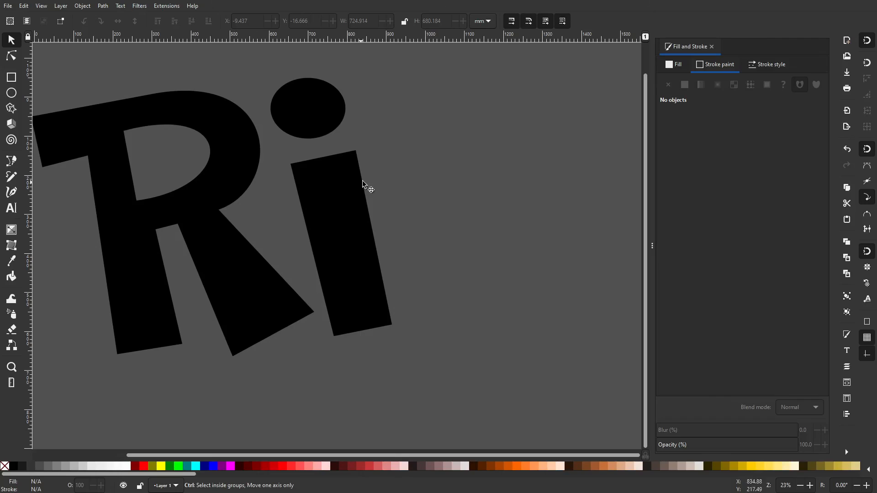
- Select the R, the i stem and the dot together and rotate them slightly clockwise until the R's stem stands upright
{"action": "scroll", "coordinate": [372, 171], "scroll_direction": "down", "scroll_amount": 2}
{"action": "left_click_drag", "start_coordinate": [380, 163], "coordinate": [448, 183]}
{"action": "left_click_drag", "start_coordinate": [506, 307], "coordinate": [269, 107]}
{"action": "left_click", "coordinate": [295, 160]}
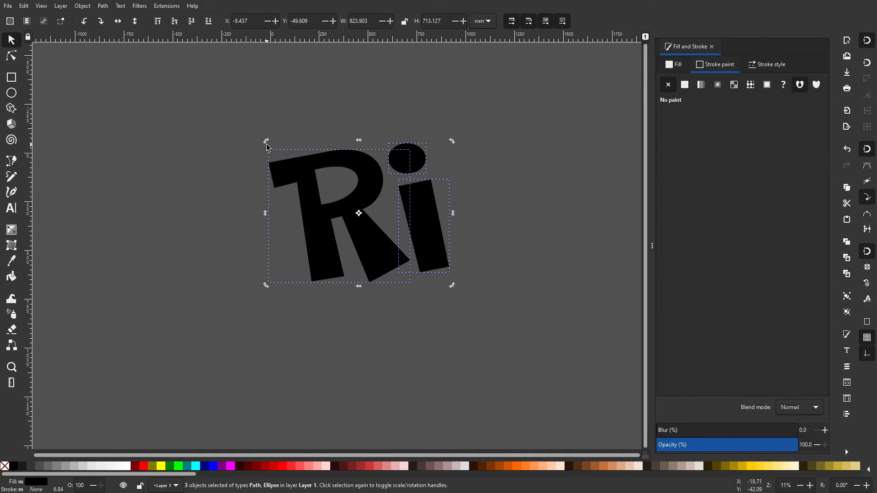
{"action": "left_click_drag", "start_coordinate": [266, 141], "coordinate": [280, 134]}
{"action": "left_click", "coordinate": [453, 176]}
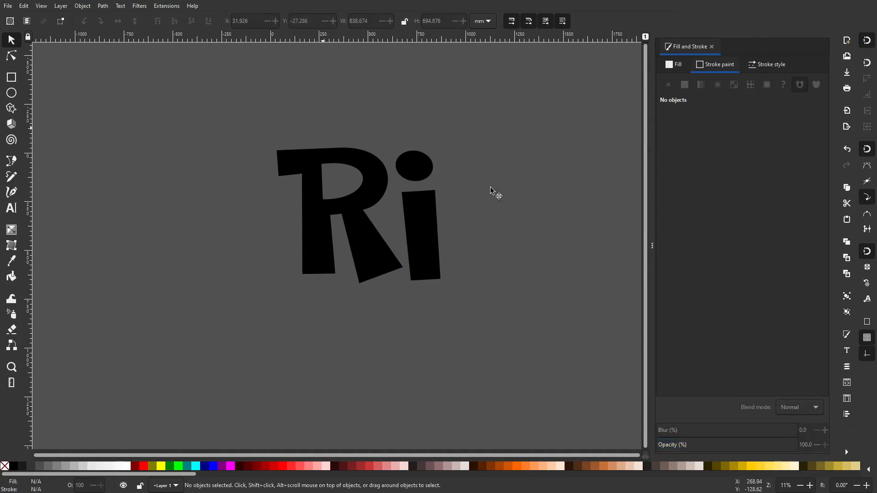
{"action": "left_click_drag", "start_coordinate": [549, 216], "coordinate": [471, 221]}
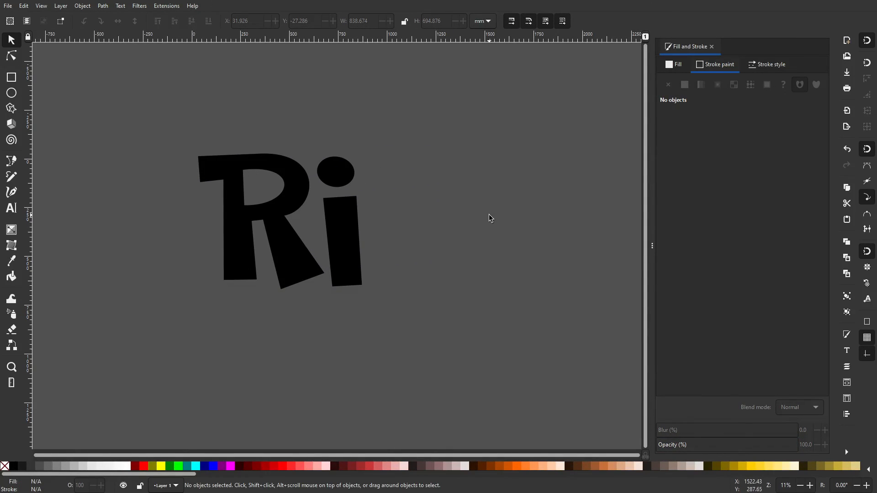